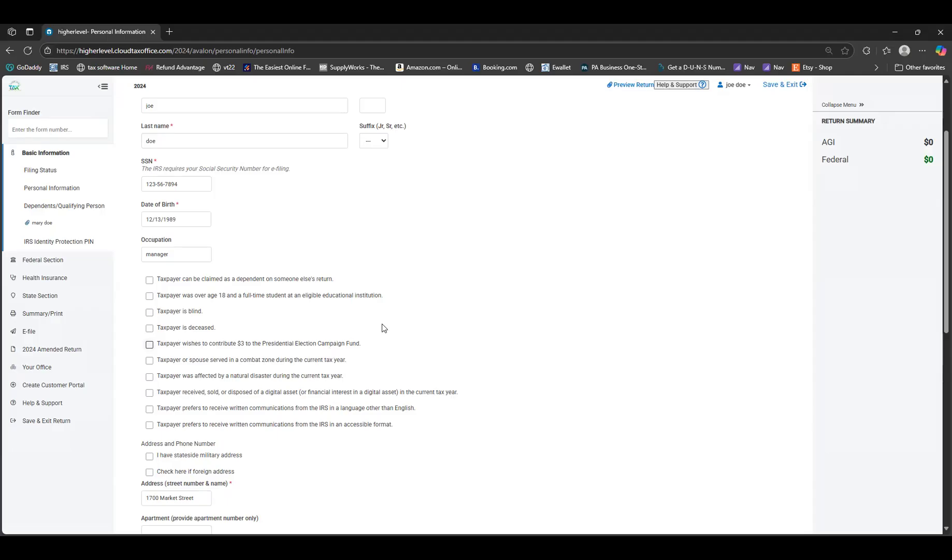
Step: Review the taxpayer's personal, address and contact details, and continue to the Pennsylvania return
scroll(502, 309, down, 4)
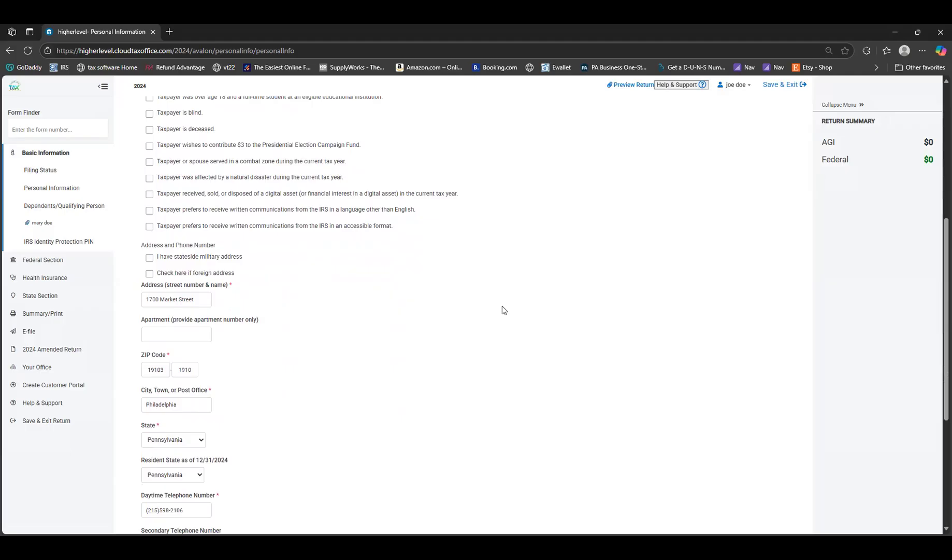
scroll(330, 393, down, 1)
scroll(236, 461, down, 2)
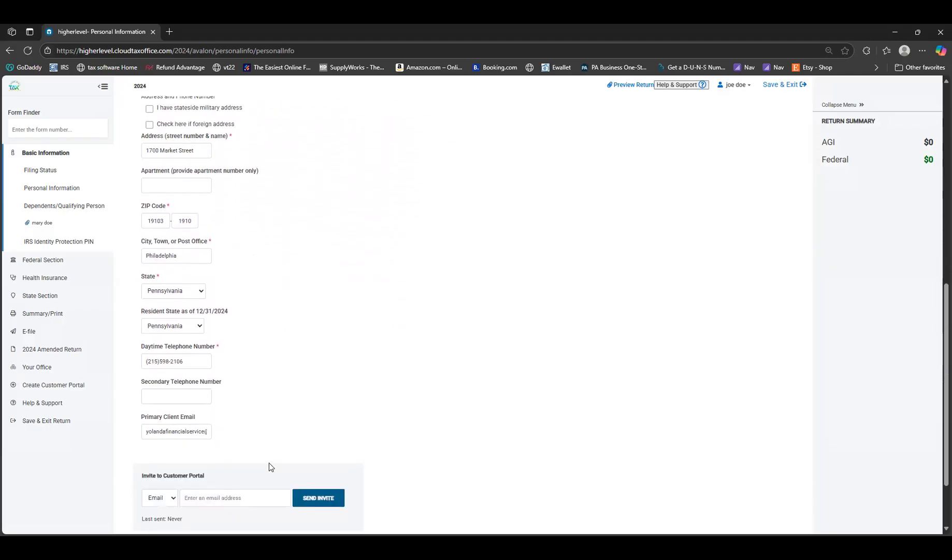
click(149, 429)
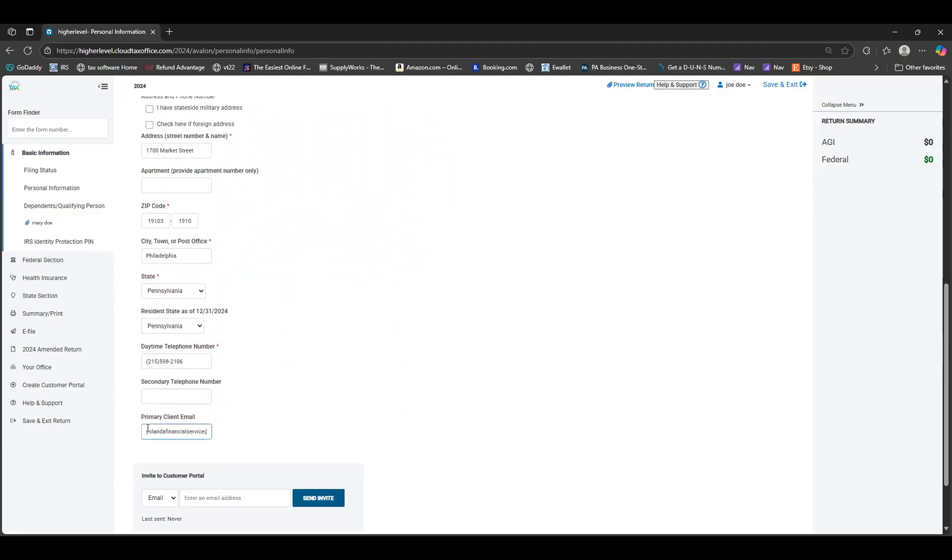
click(467, 381)
scroll(467, 382, down, 2)
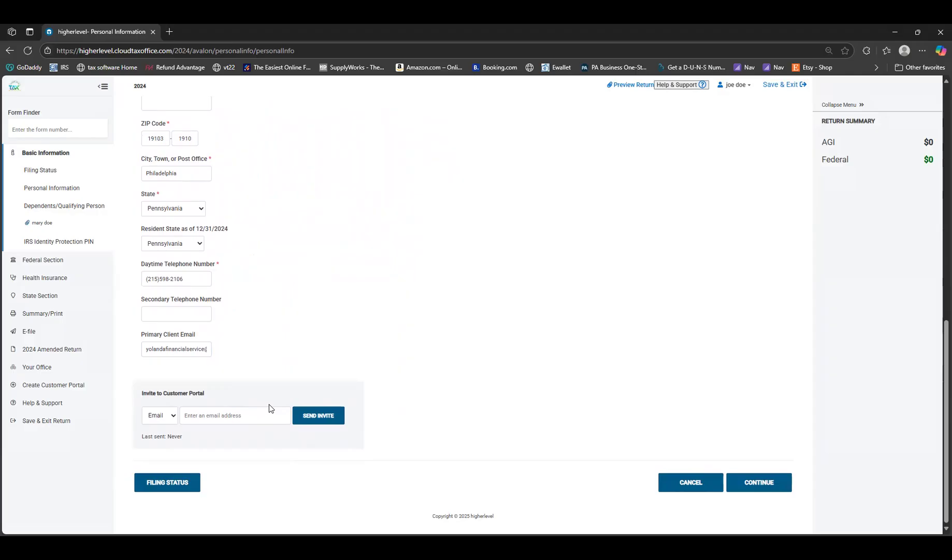
click(770, 482)
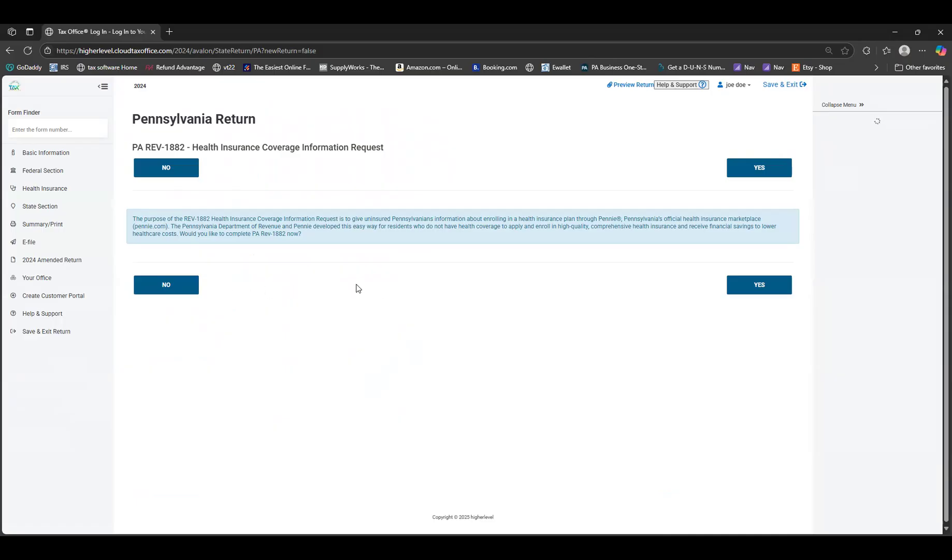
Step: Decline the PA REV-1882 health insurance request and set the December 31, 2024 school district to PHILADELPHIA CITY
click(192, 289)
click(222, 207)
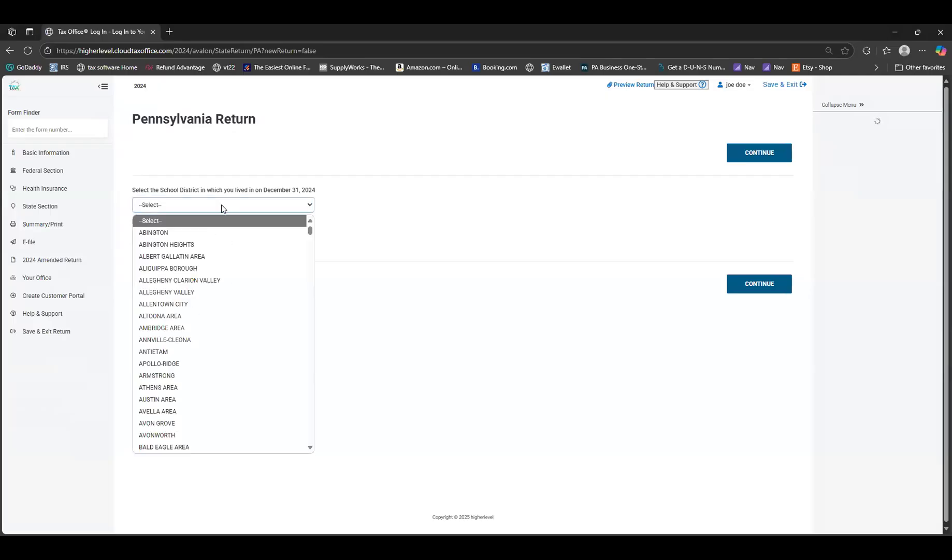
text(phila)
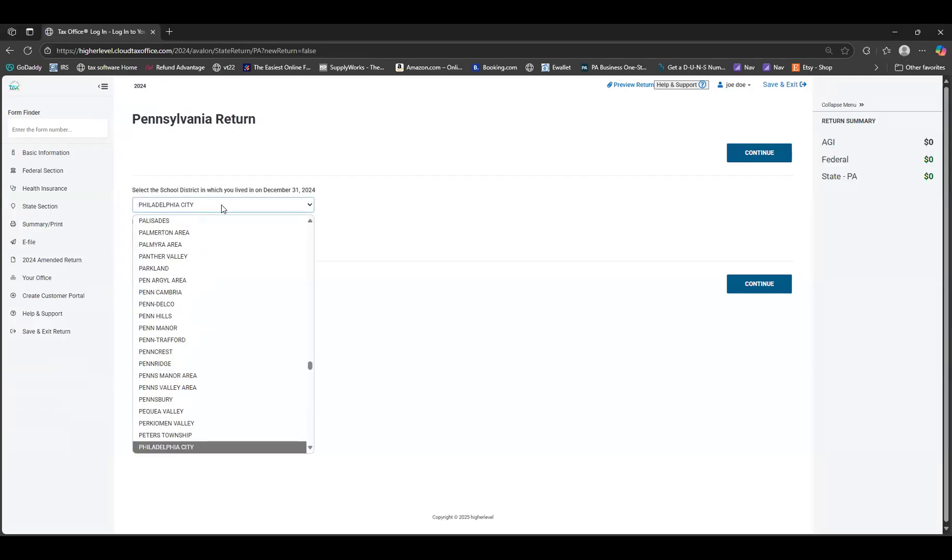
key(Return)
click(758, 291)
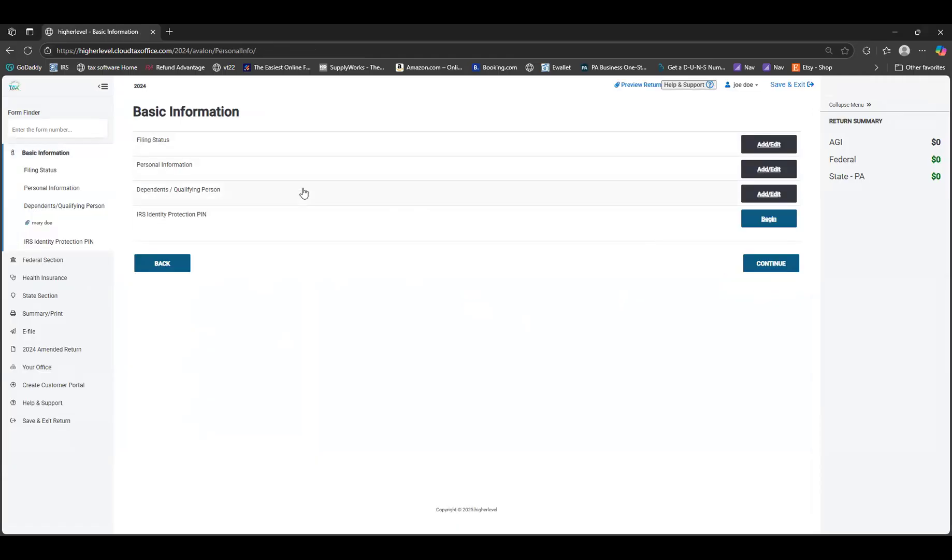
Step: Delete the daughter listed as a dependent from the return and continue out of the dependents section
click(769, 194)
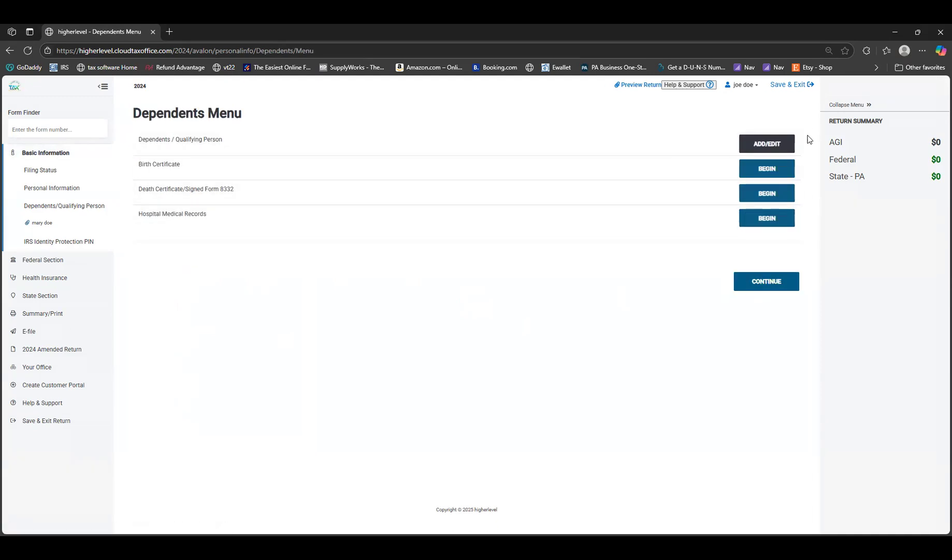
click(782, 147)
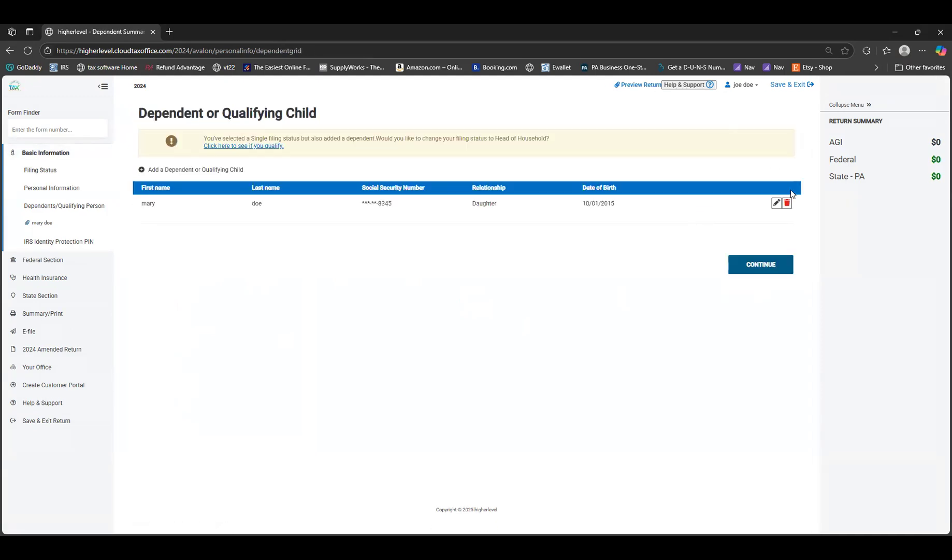
click(787, 203)
click(572, 213)
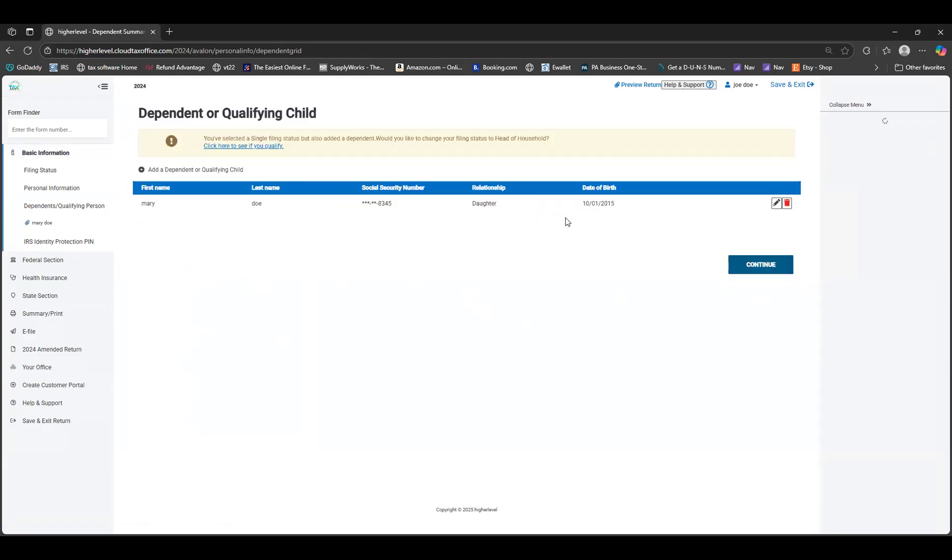
click(773, 318)
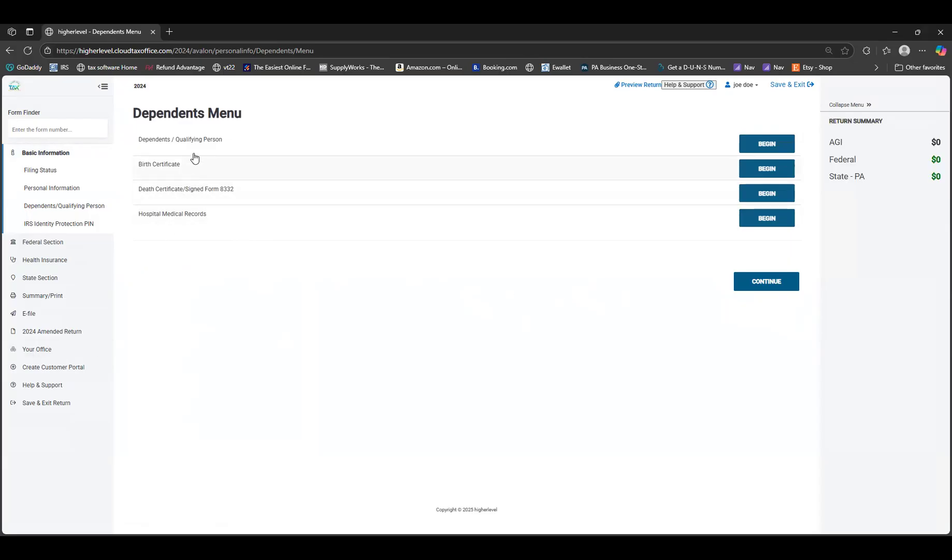
click(792, 286)
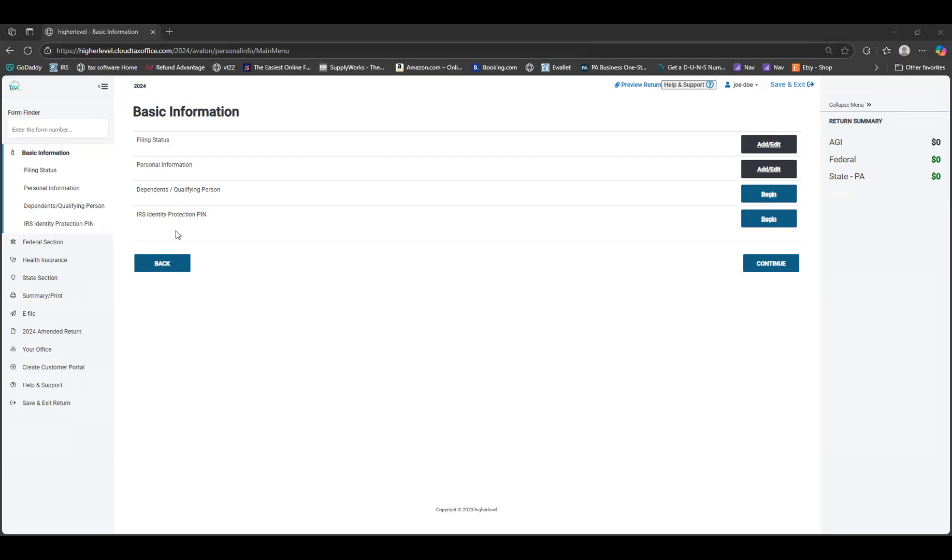
Step: Delete the home care business from Schedule C in the federal income section
click(780, 263)
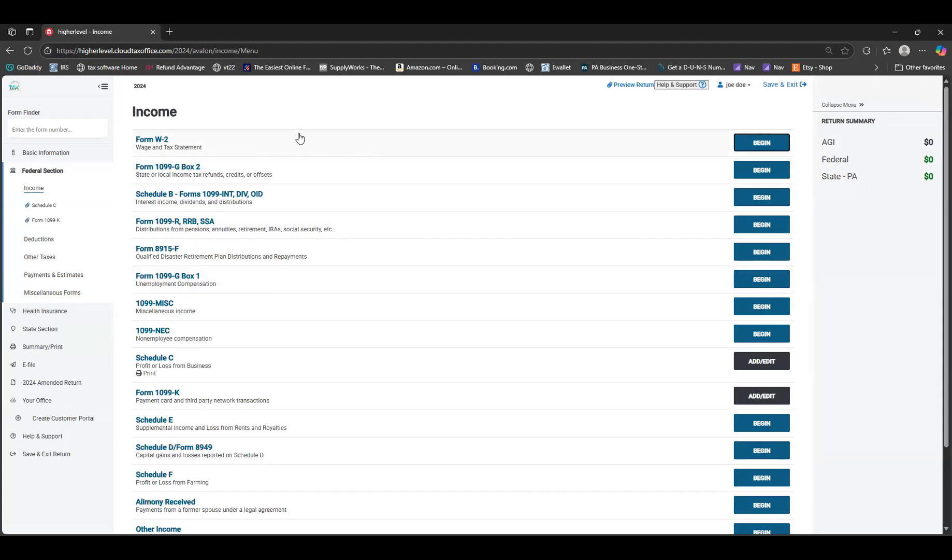
click(765, 364)
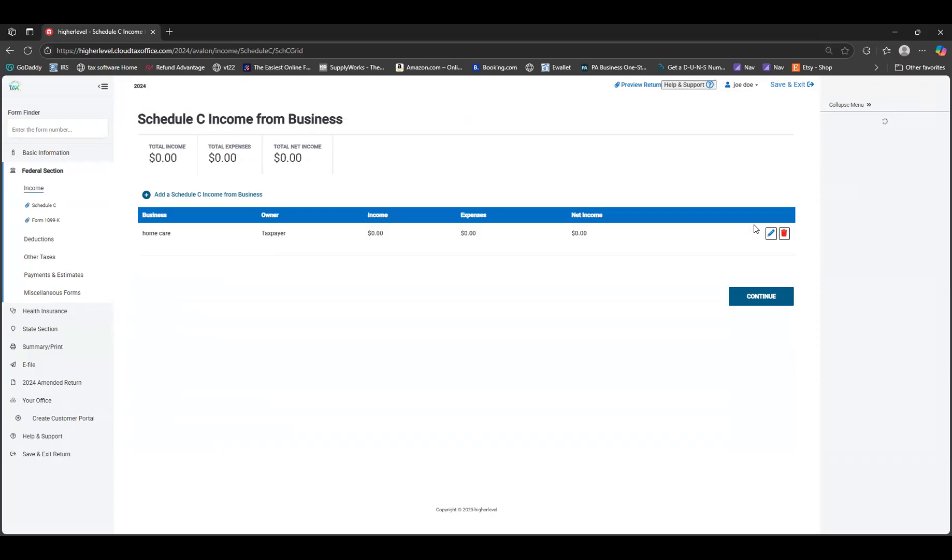
click(785, 234)
click(585, 205)
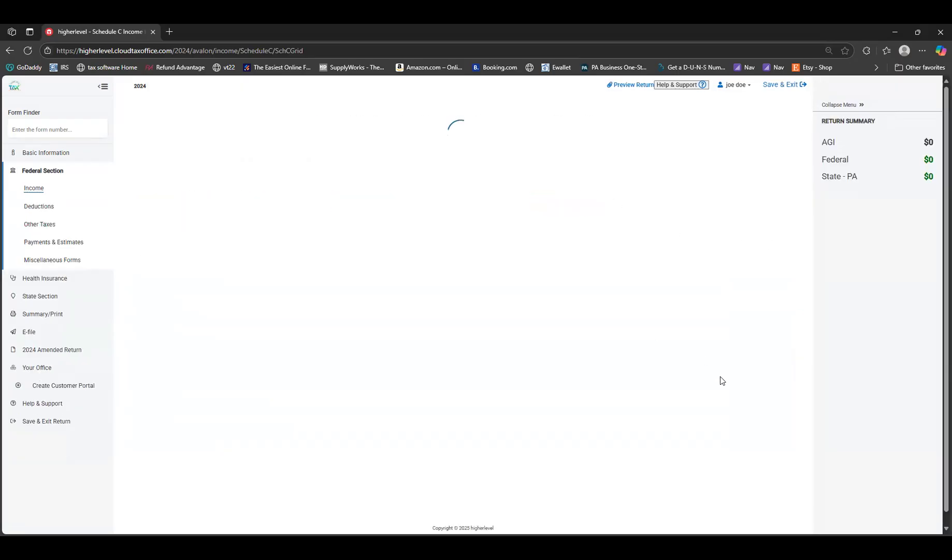
click(748, 343)
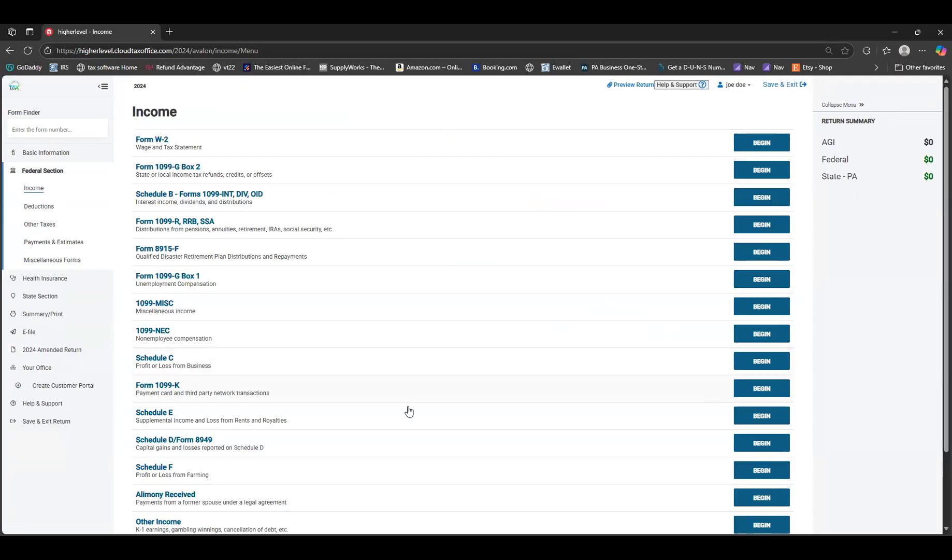
Step: Begin a Form W-2, enter the employer's EIN, and set the employer's name to ABC Enterprises
click(758, 147)
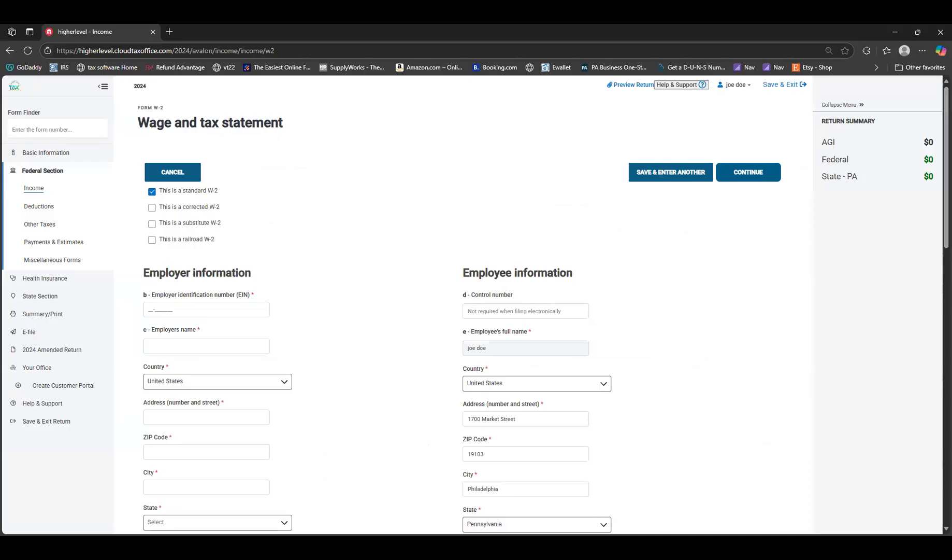
click(161, 307)
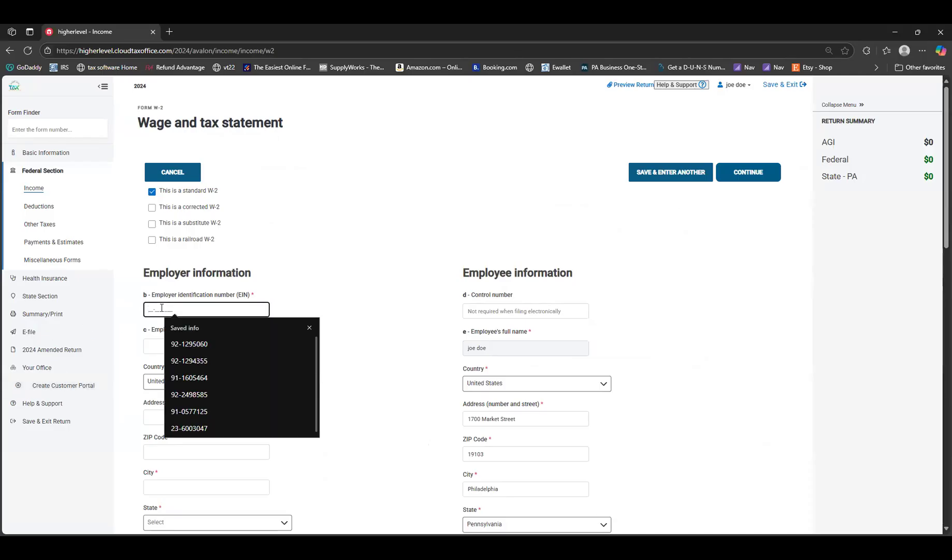
text(12-3456)
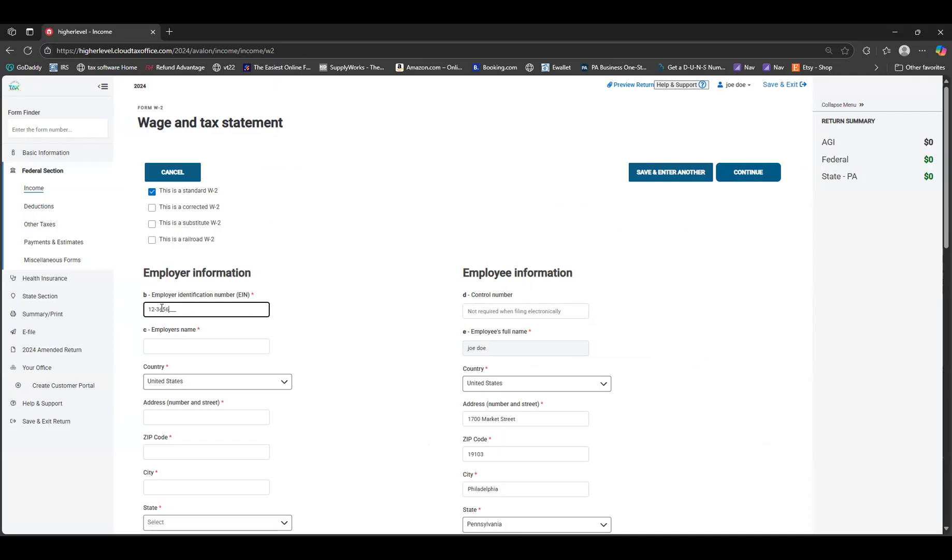
text(89)
key(Tab)
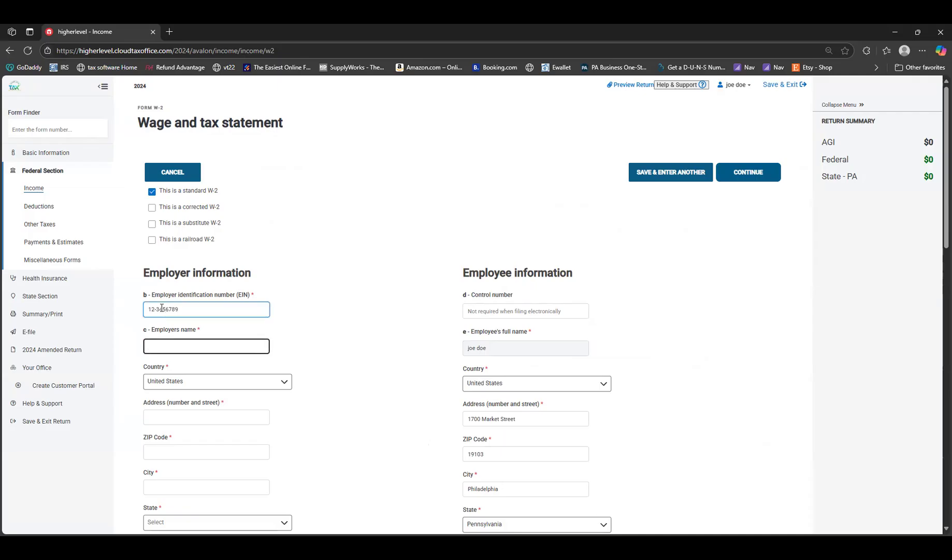
text(ABC Enterpris)
key(Tab)
key(Tab)
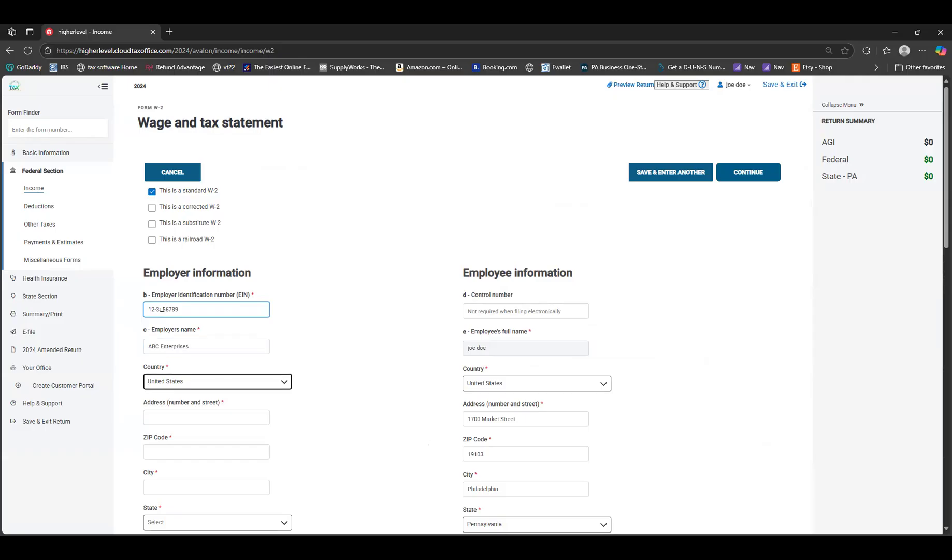
Step: Enter the employer's street address and ZIP code on the W-2
text(22)
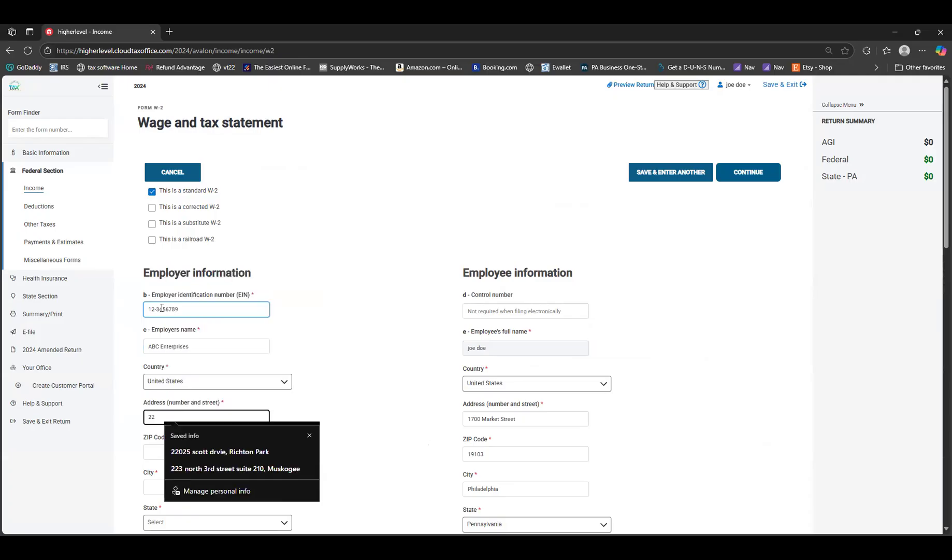
text(44 work lane)
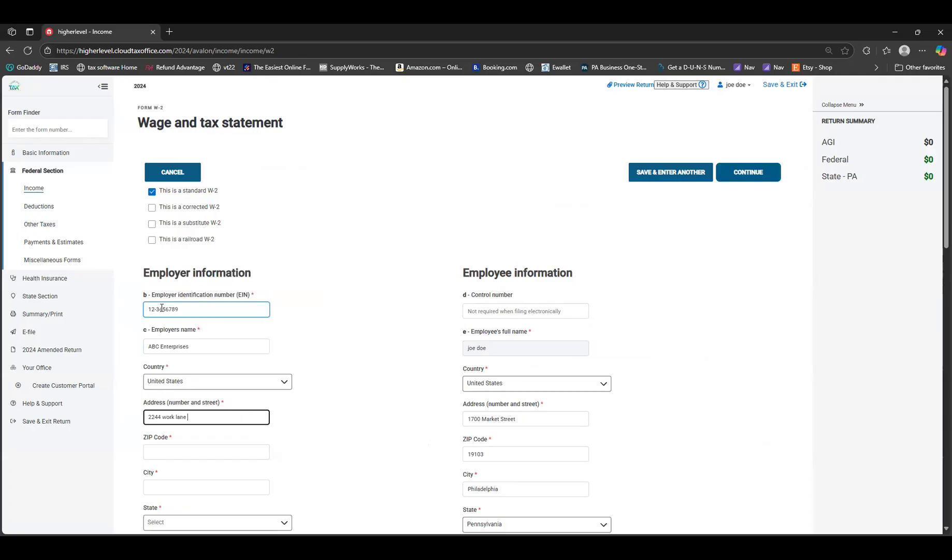
key(Tab)
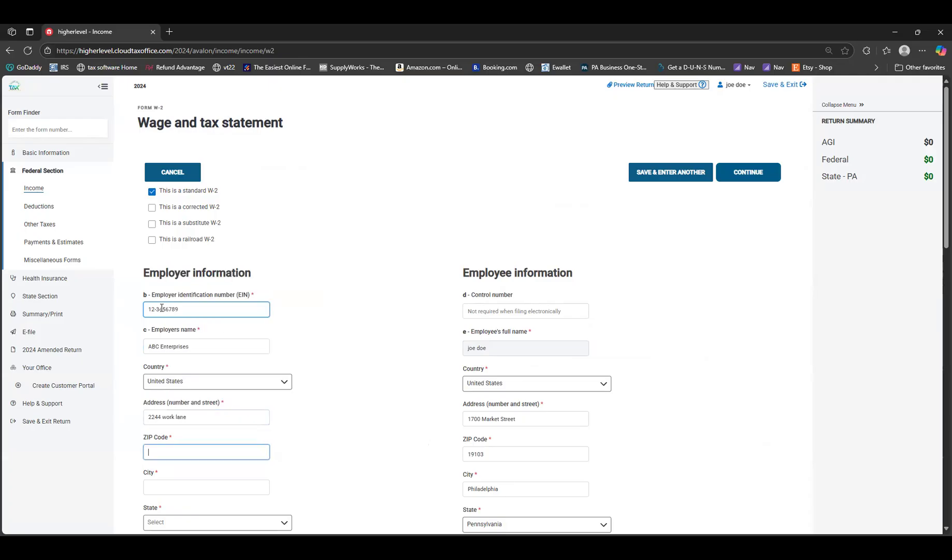
text(55555)
key(Tab)
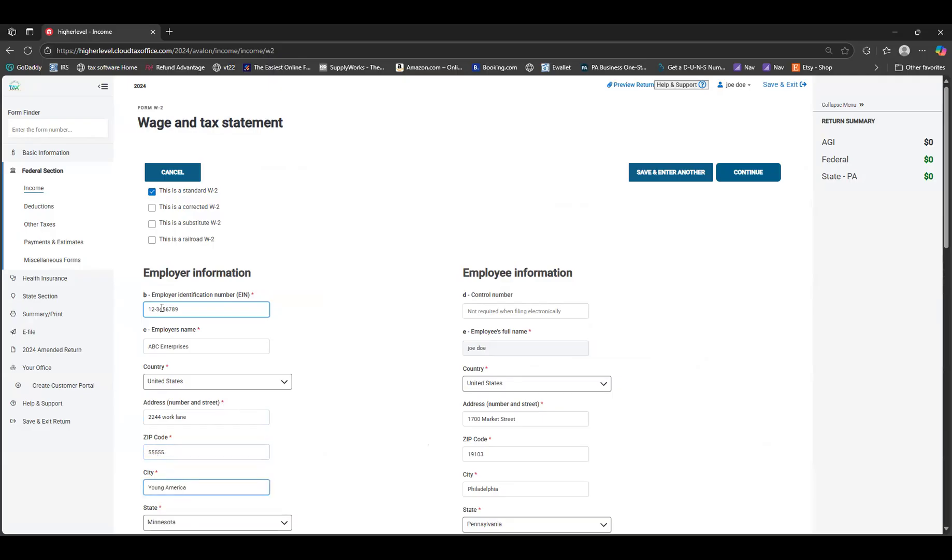
scroll(300, 323, down, 2)
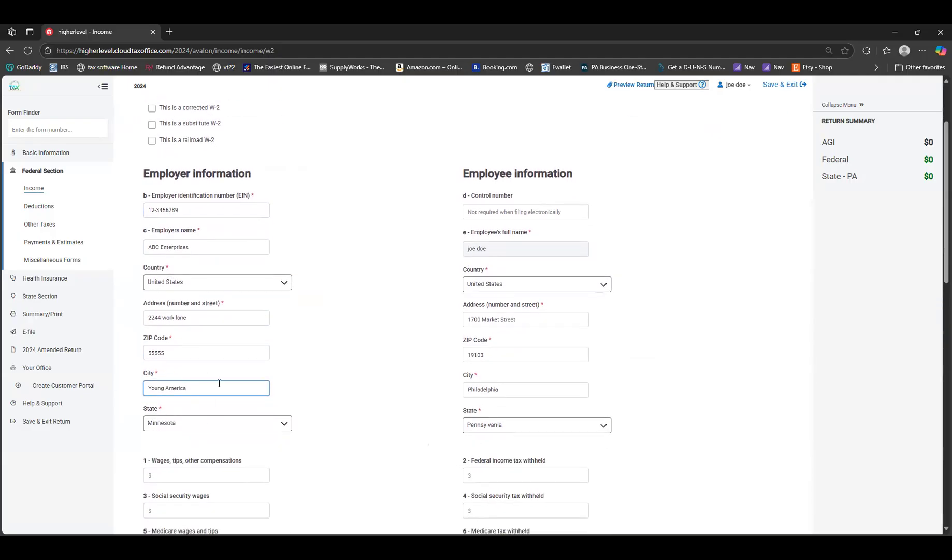
click(363, 361)
Step: Set the W-2's box 1 wages to $48278.92 and box 2 federal income tax withheld to $1560
scroll(385, 376, down, 2)
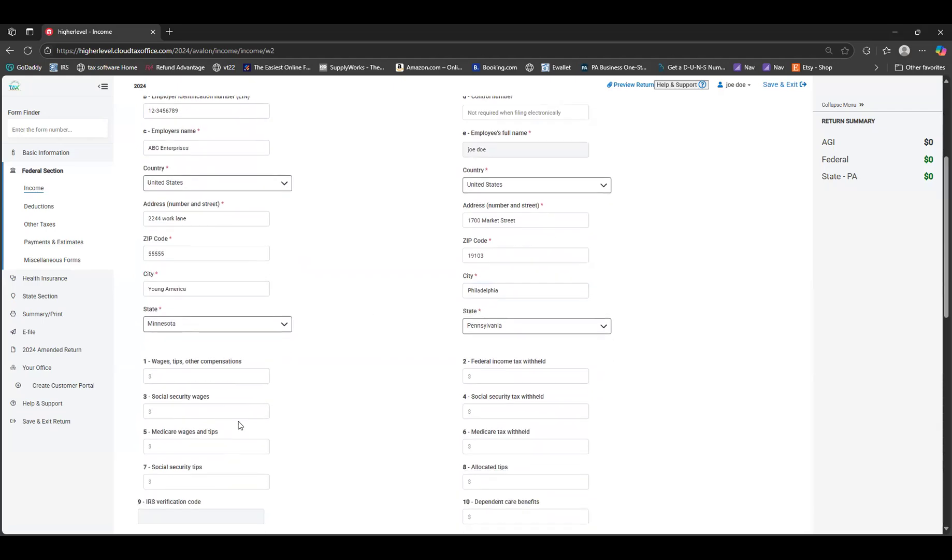
click(212, 374)
text(482)
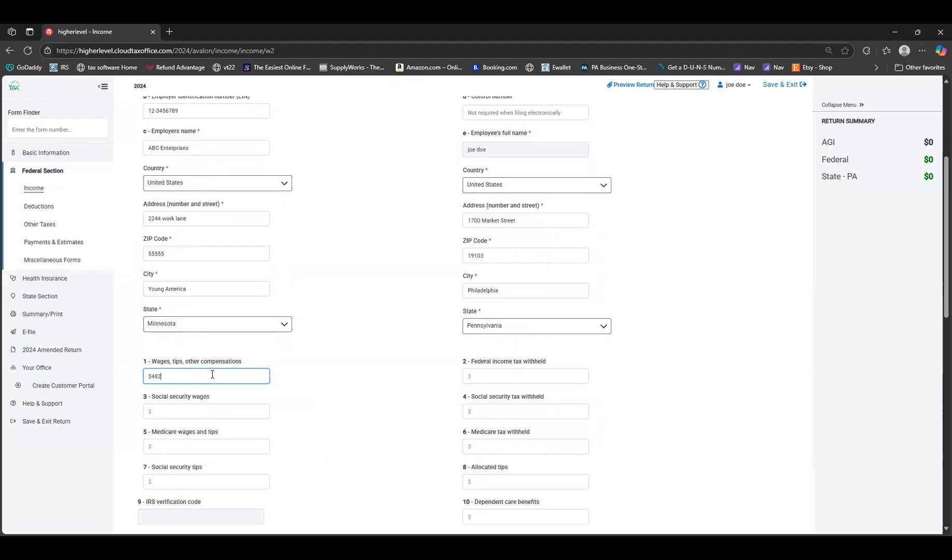
text(78.92)
key(Tab)
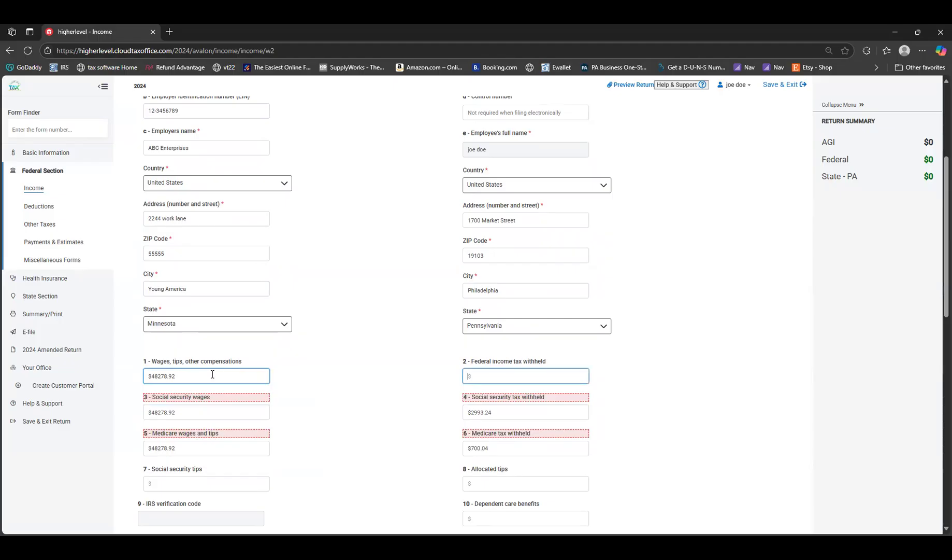
text(1)
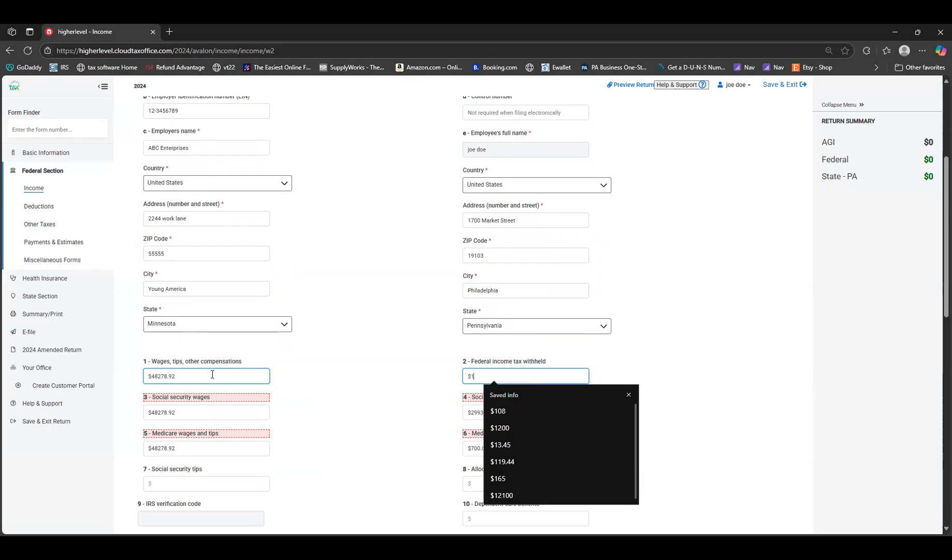
text(560)
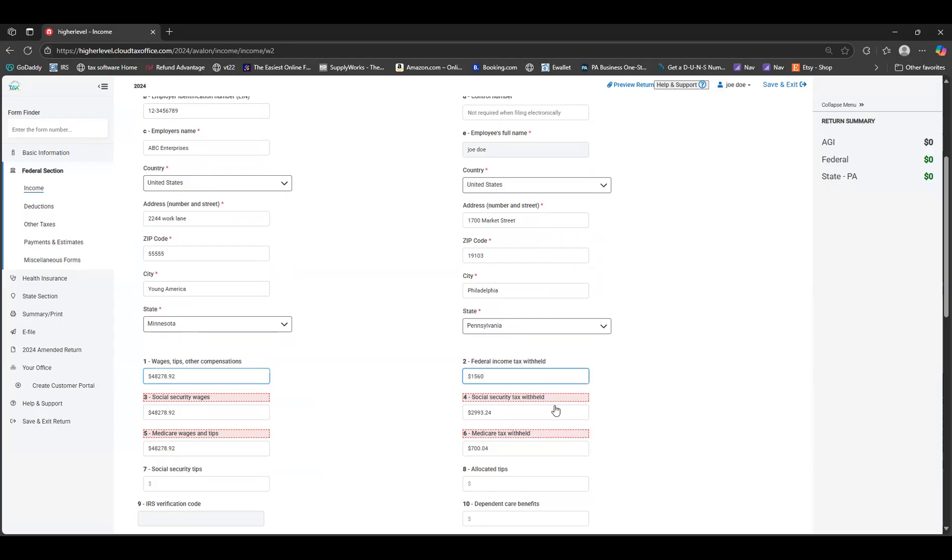
click(652, 427)
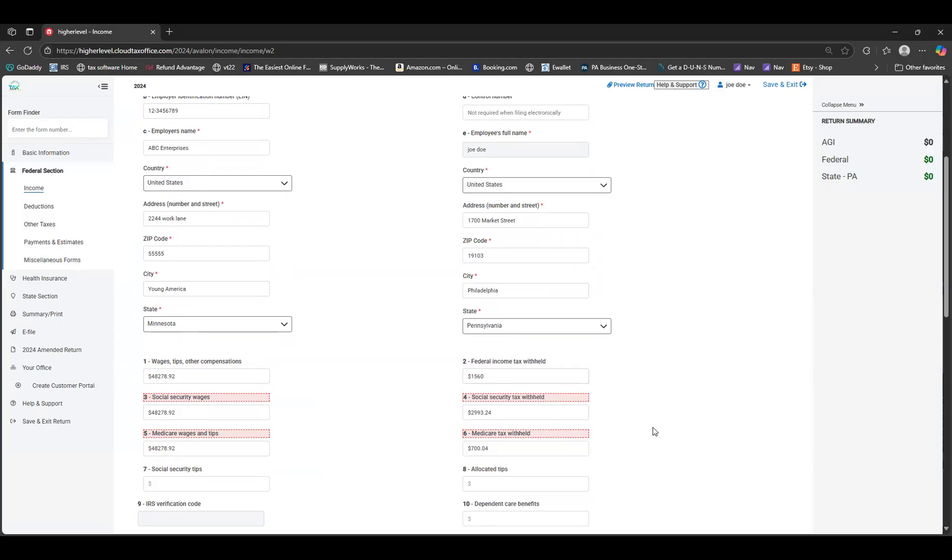
scroll(595, 412, down, 2)
click(563, 417)
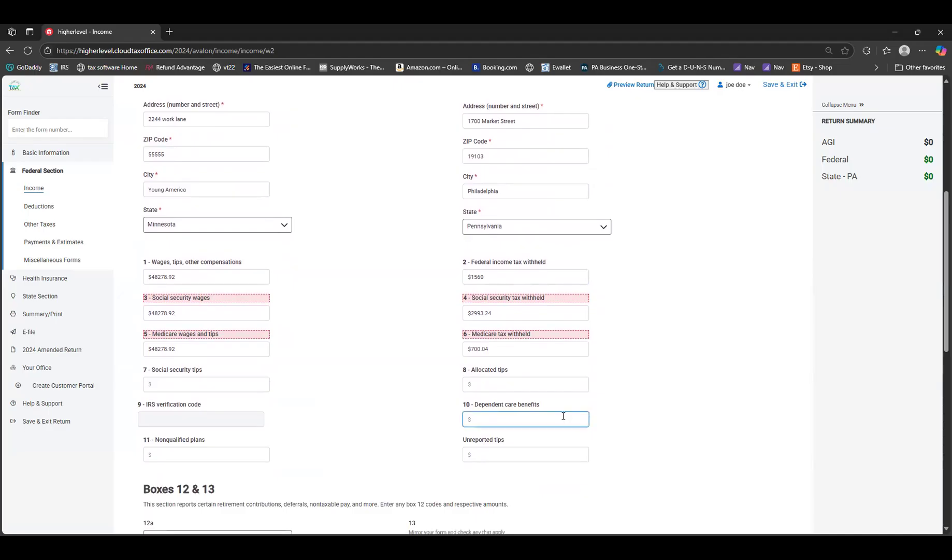
click(570, 314)
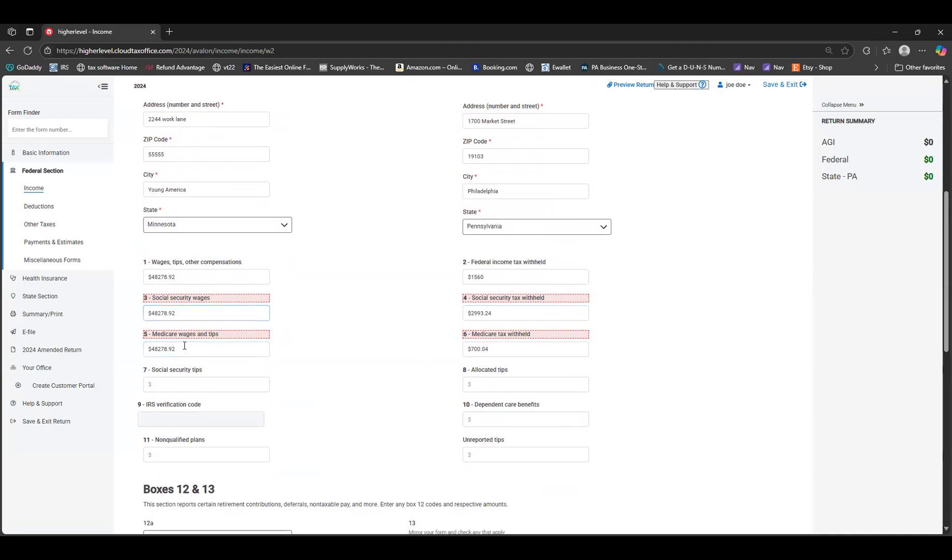
Step: Mark the retirement plan option in the W-2's box 13 and enter code D with $1659.24 in box 12a
triple_click(538, 311)
click(521, 319)
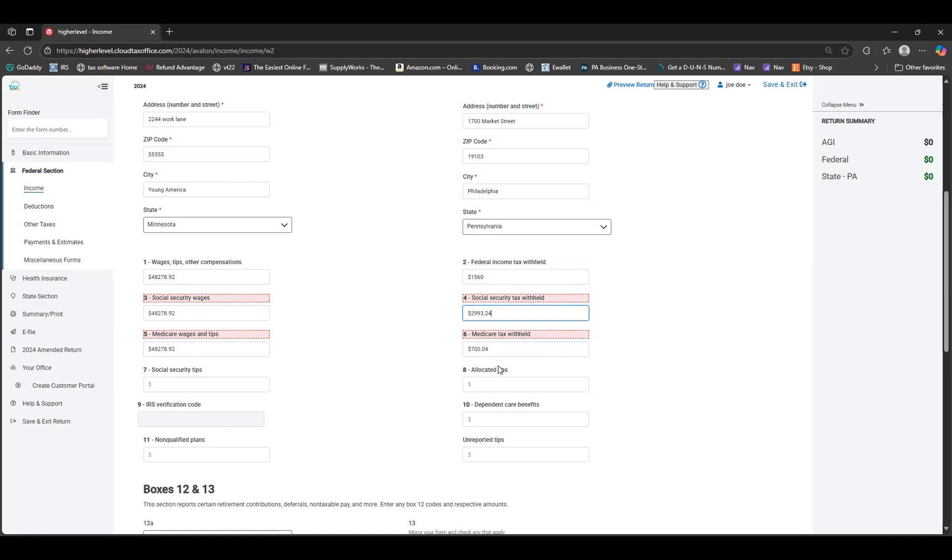
scroll(285, 426, down, 4)
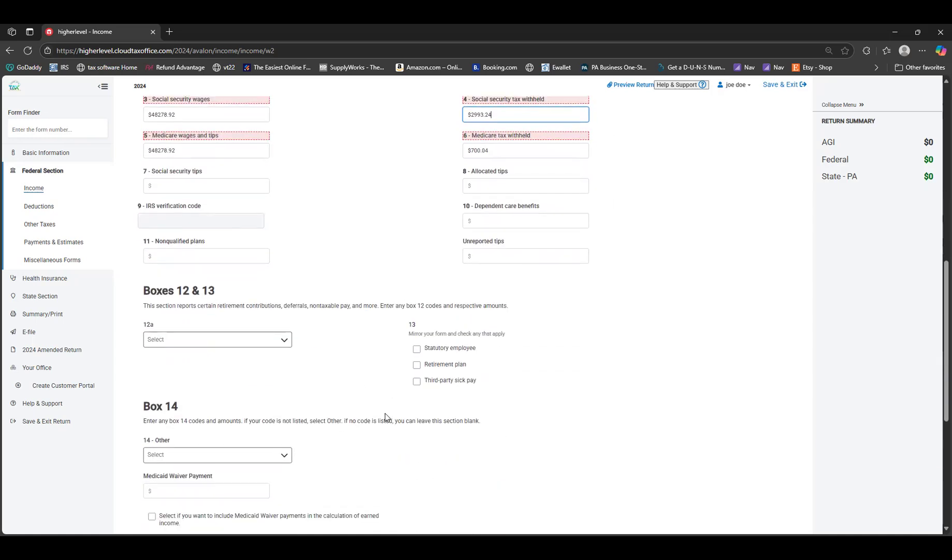
click(436, 365)
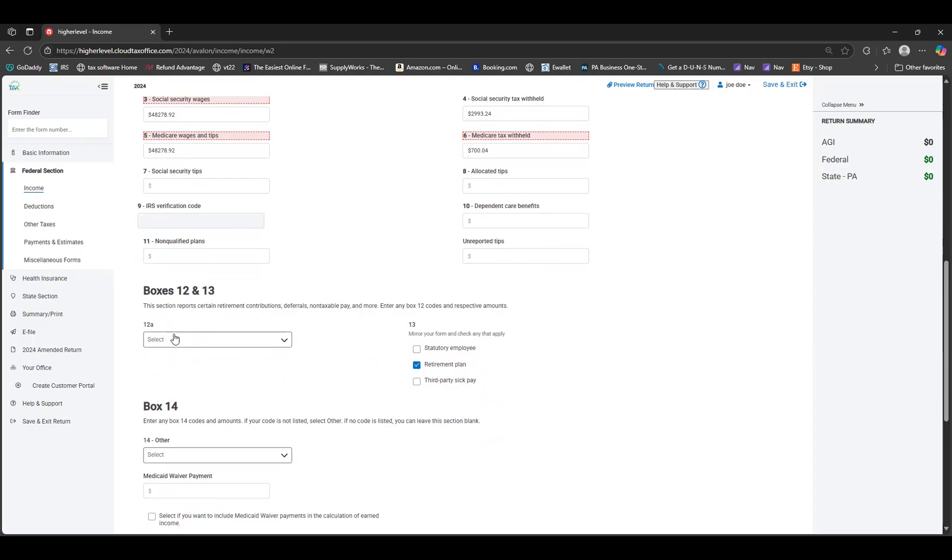
click(174, 338)
scroll(173, 402, down, 2)
click(165, 371)
click(188, 377)
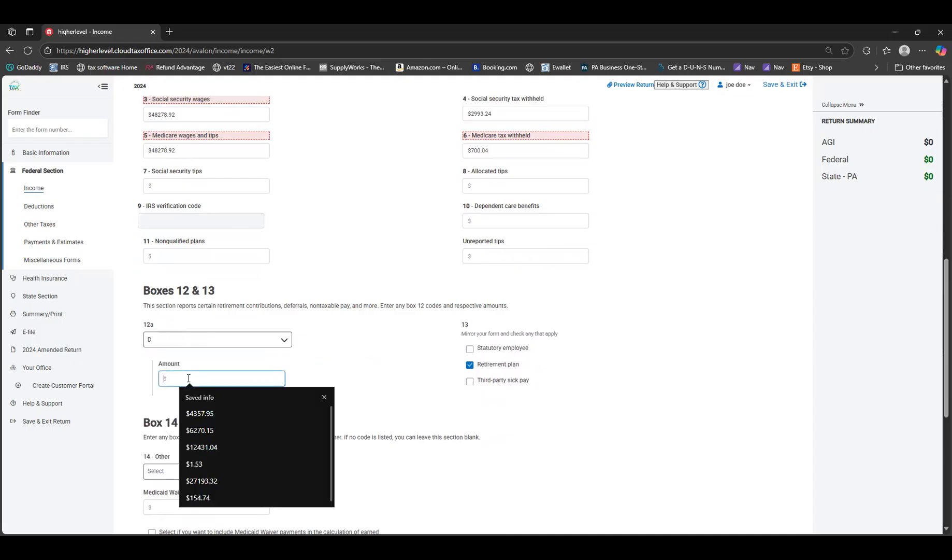
text(1659.24)
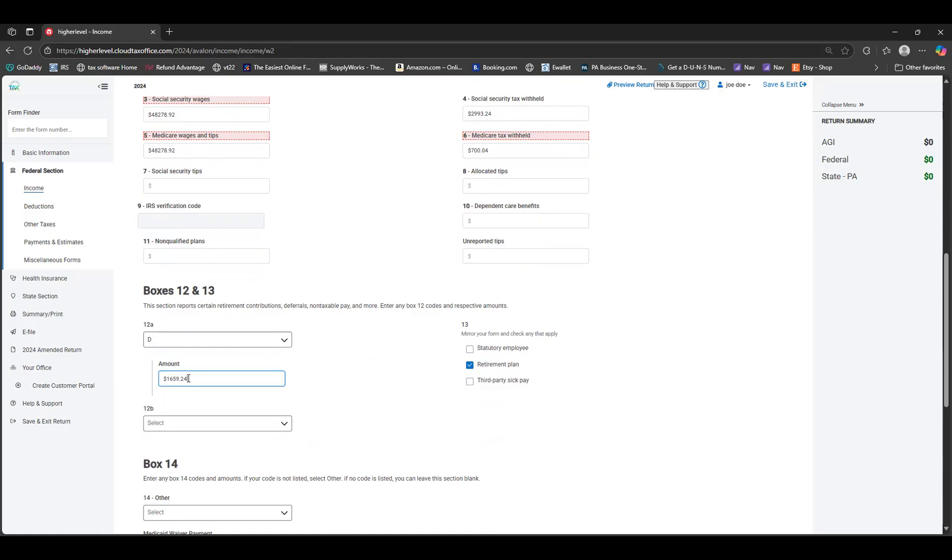
key(Tab)
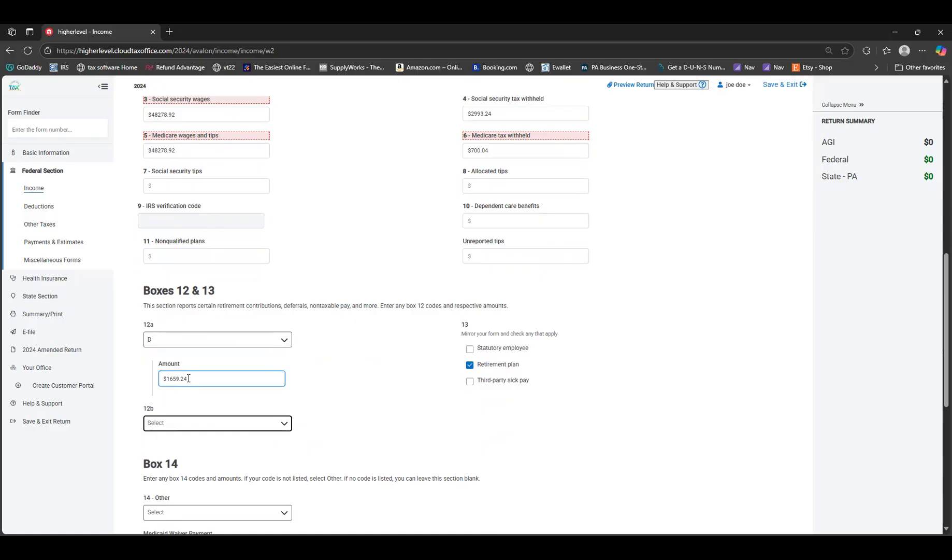
Step: Add code DD with an amount of $5314.99 in the W-2's box 12b
click(181, 422)
scroll(201, 465, down, 2)
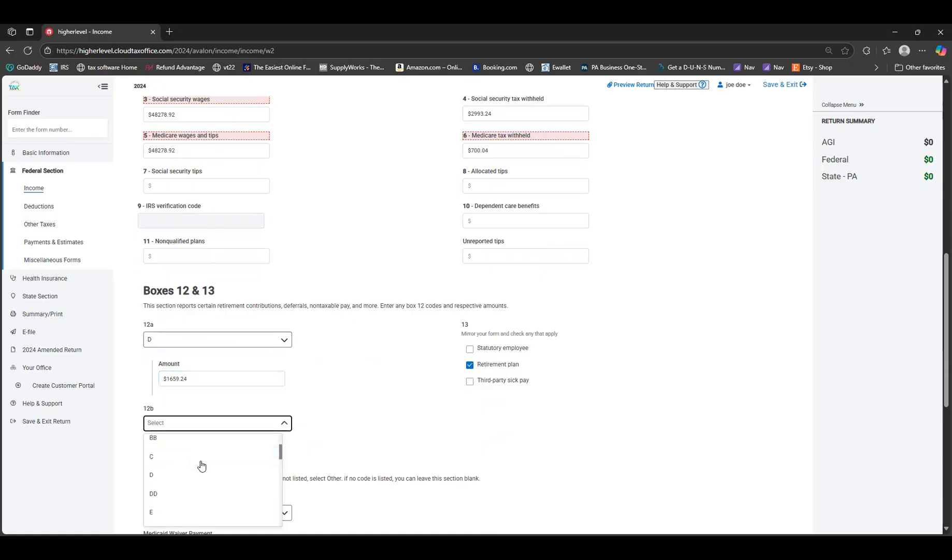
click(171, 492)
click(191, 463)
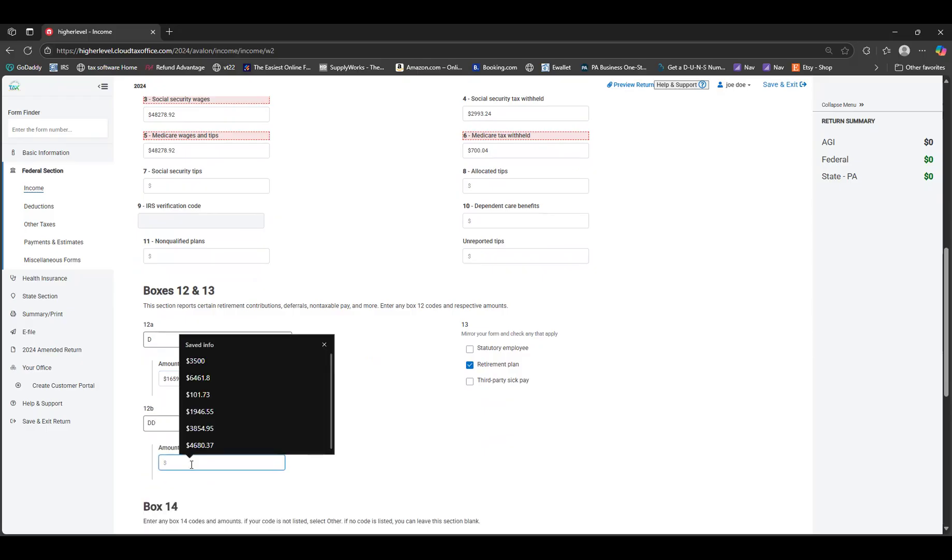
text(53)
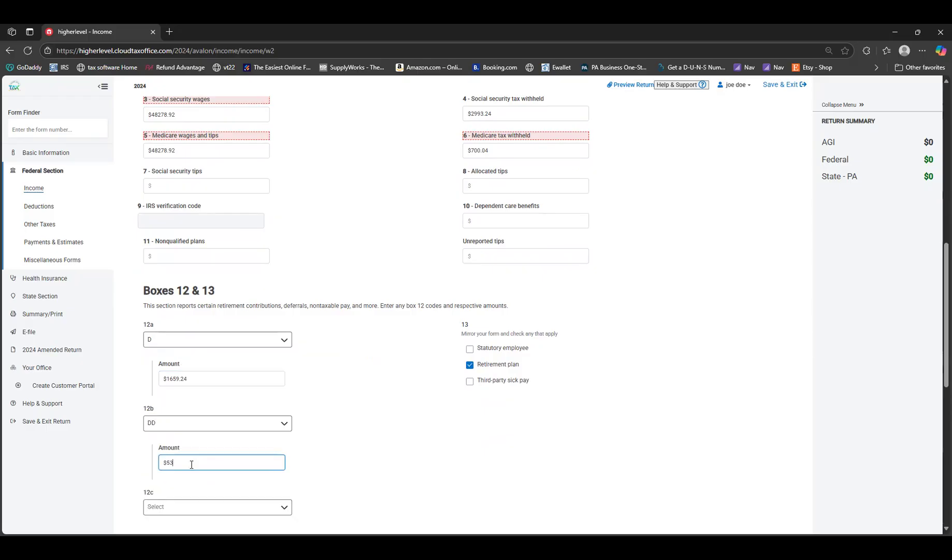
text(14.99)
click(408, 438)
Step: Set the W-2's box 15 state to Pennsylvania in the state and local information
scroll(408, 435, down, 3)
scroll(239, 425, down, 3)
scroll(197, 451, down, 1)
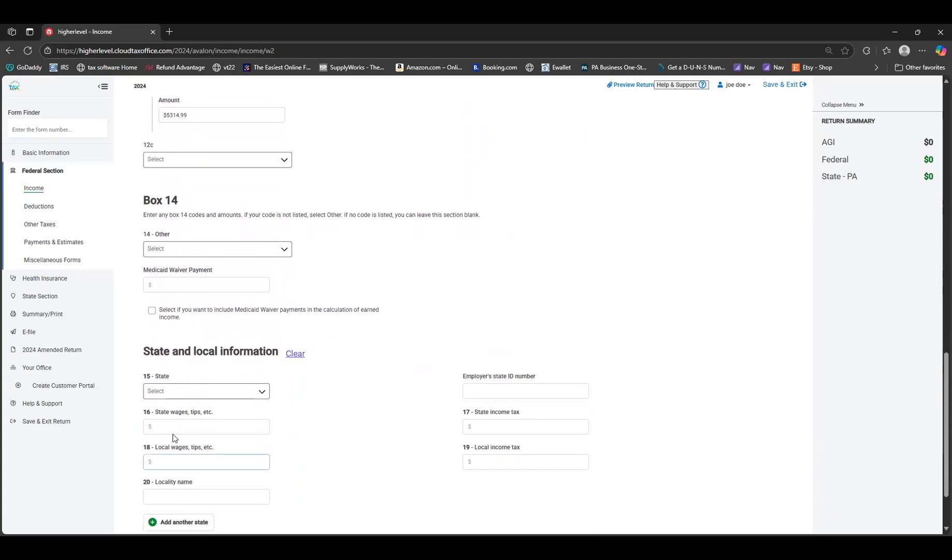
click(174, 395)
key(u)
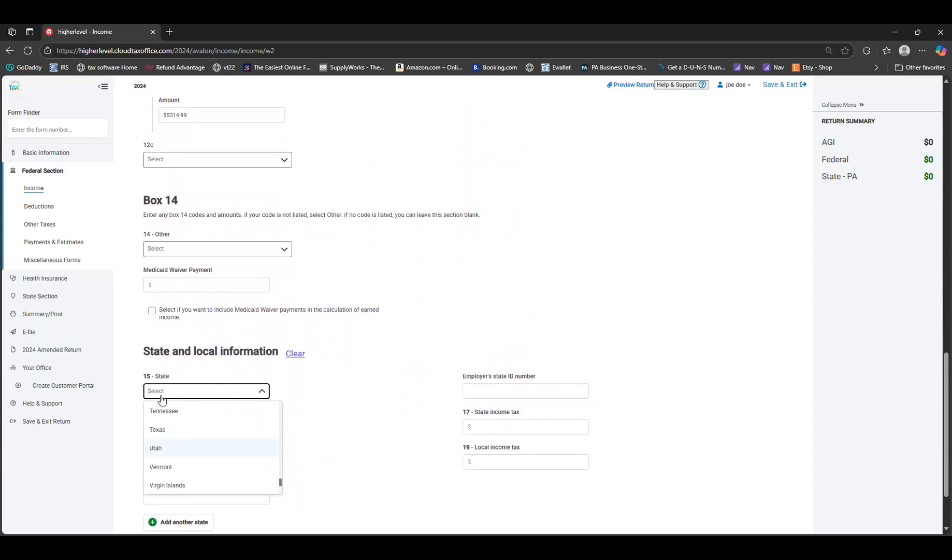
scroll(189, 454, down, 2)
scroll(193, 492, down, 1)
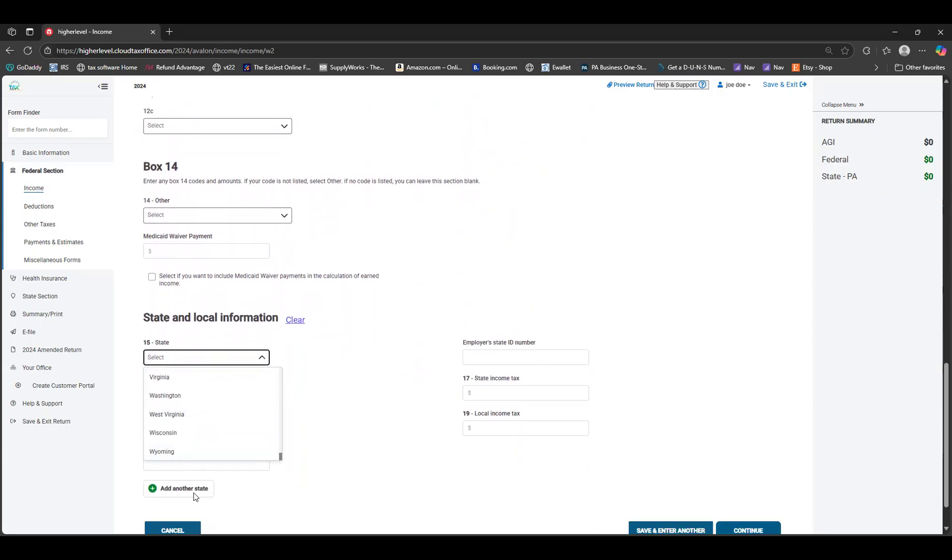
scroll(186, 397, down, 1)
scroll(211, 401, up, 6)
scroll(210, 401, down, 5)
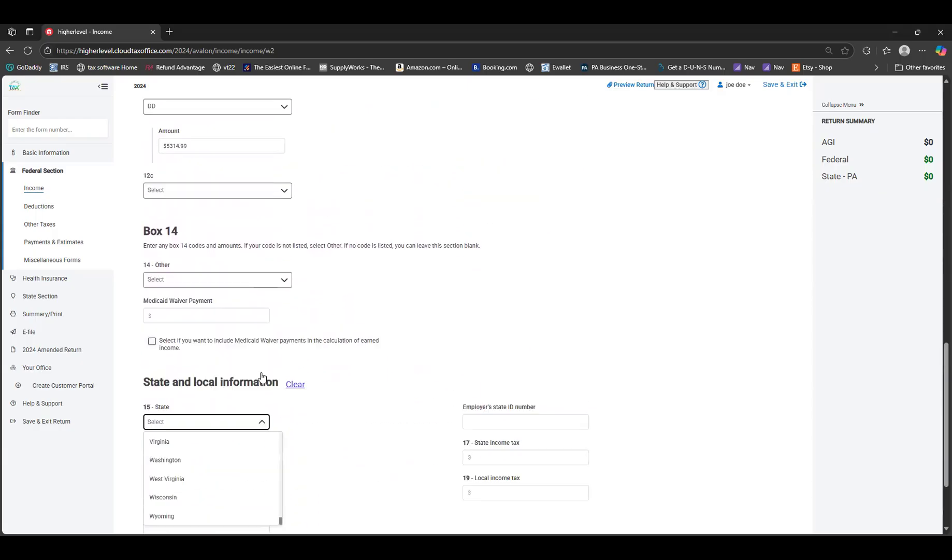
scroll(198, 422, up, 6)
scroll(198, 423, up, 10)
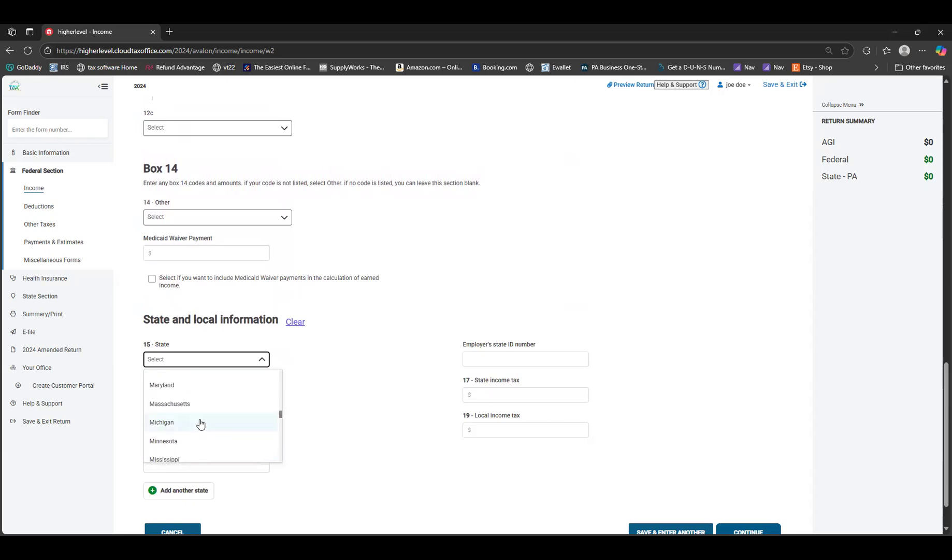
scroll(182, 402, up, 4)
scroll(182, 402, down, 5)
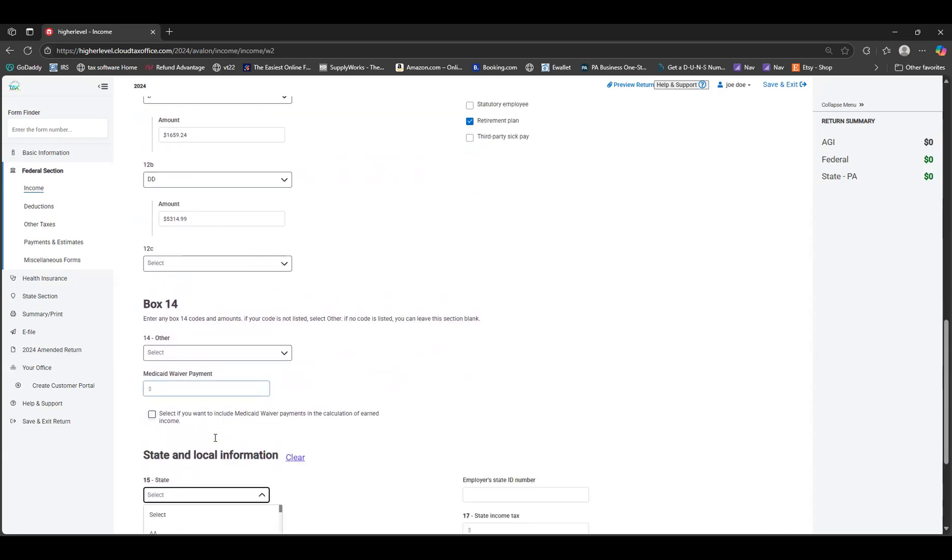
scroll(197, 342, down, 2)
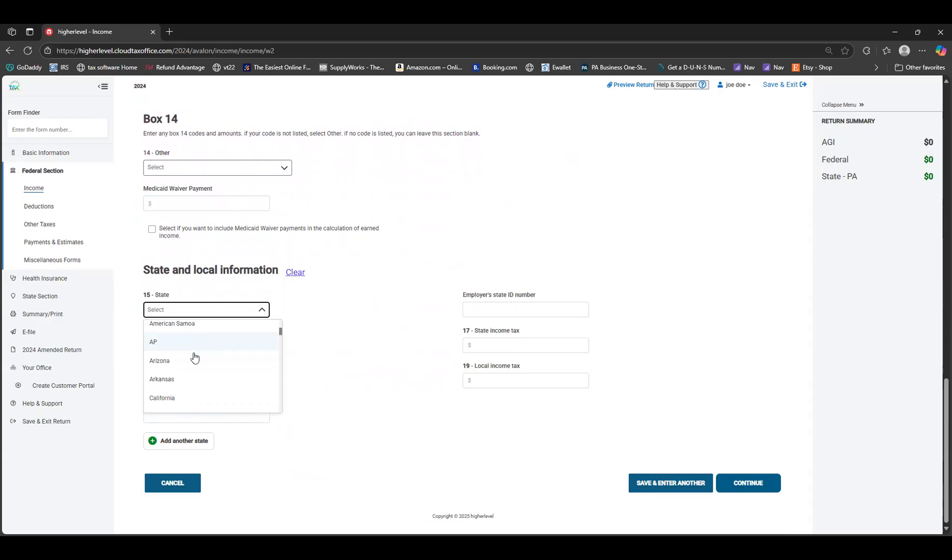
scroll(179, 373, down, 3)
scroll(179, 371, down, 5)
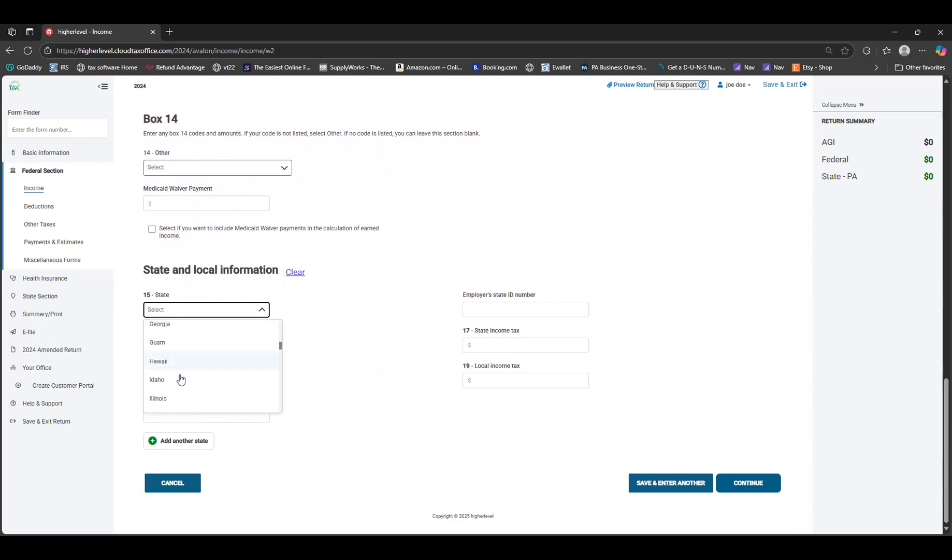
scroll(176, 365, down, 9)
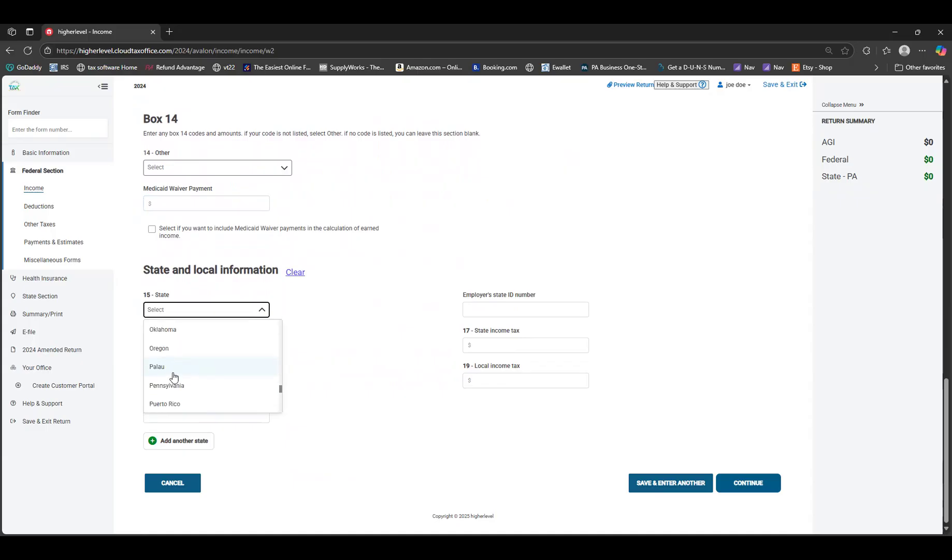
click(171, 385)
Step: Enter the employer's state ID number for Pennsylvania on the W-2
click(507, 304)
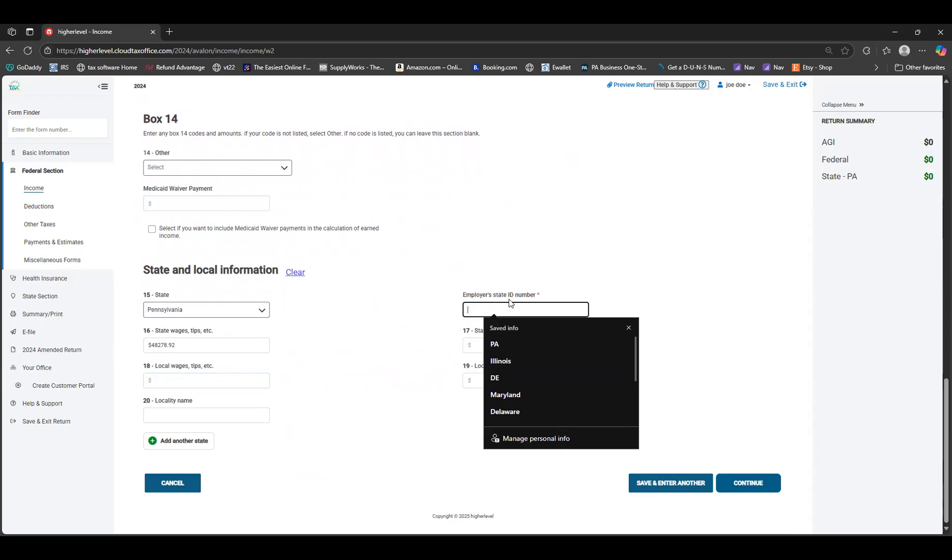
text(1234)
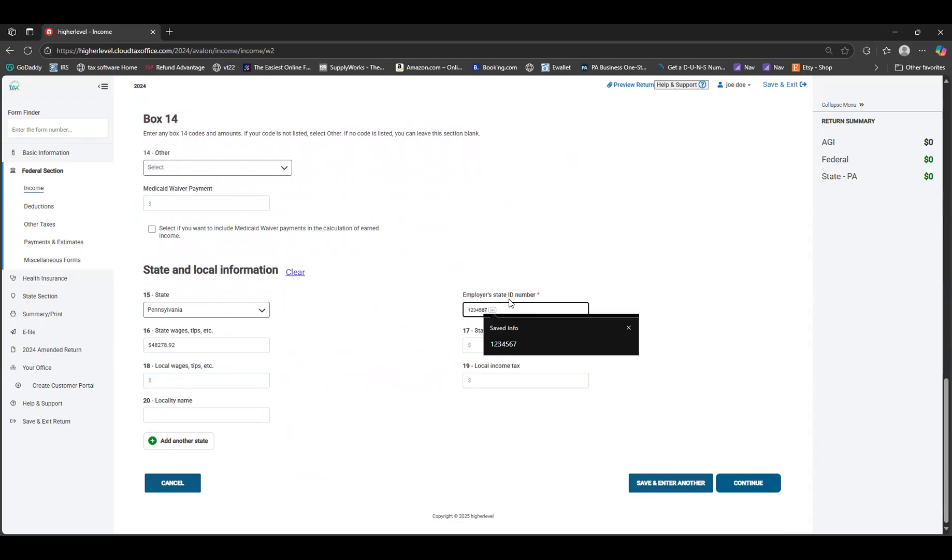
text(56789)
key(Tab)
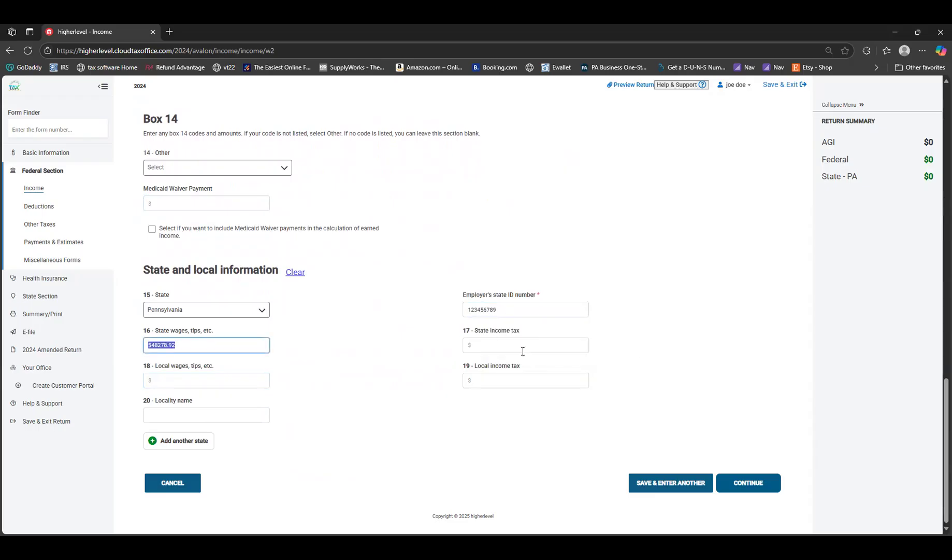
Step: Set the W-2's box 17 state income tax to $1000 and save the wage statement
click(522, 351)
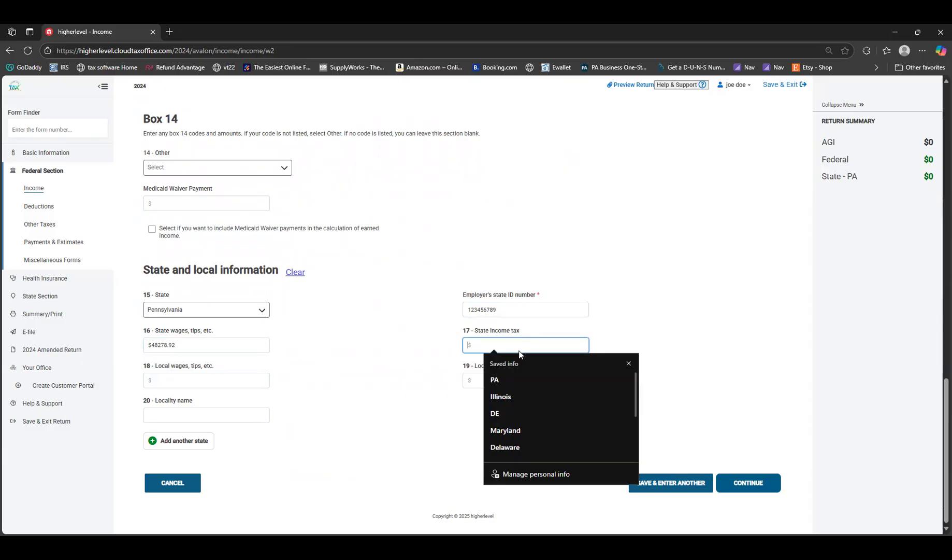
scroll(469, 239, up, 15)
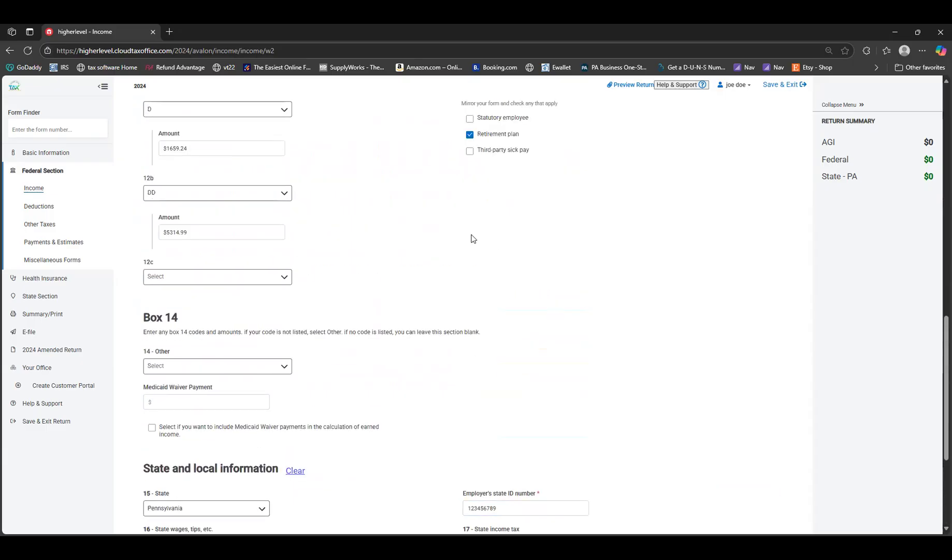
text(1)
scroll(469, 236, up, 3)
scroll(524, 353, down, 12)
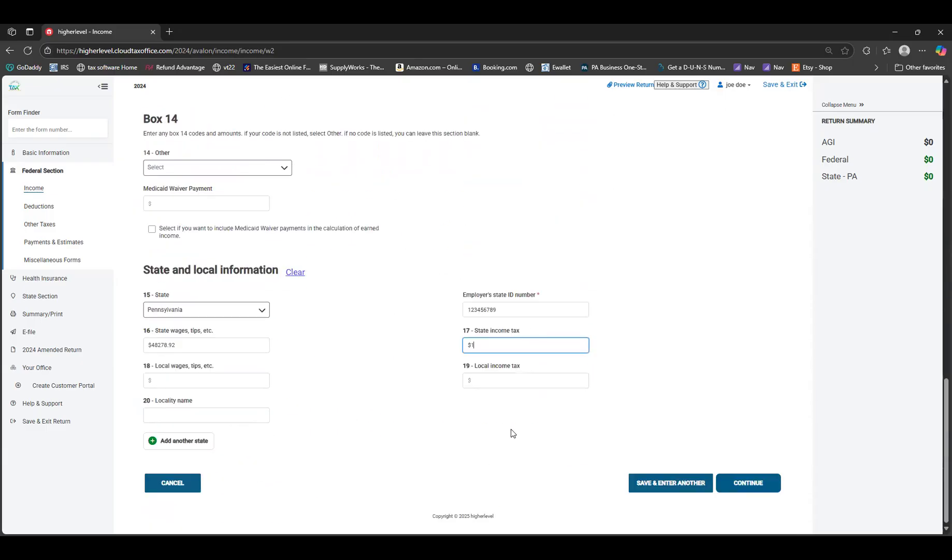
text(000)
click(754, 393)
click(750, 483)
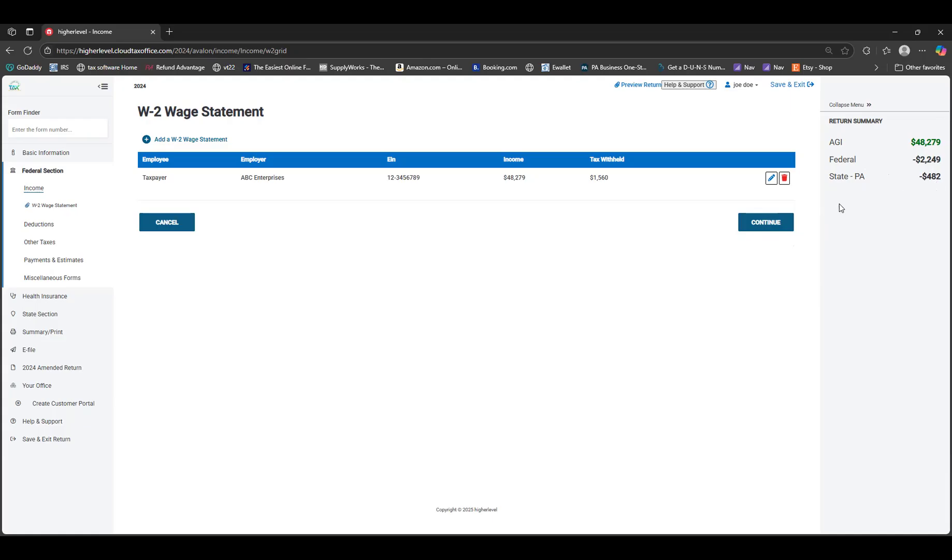
Step: Review the income, deductions, other taxes, and payments and estimates sections in turn, ending with the list of miscellaneous federal forms
click(768, 227)
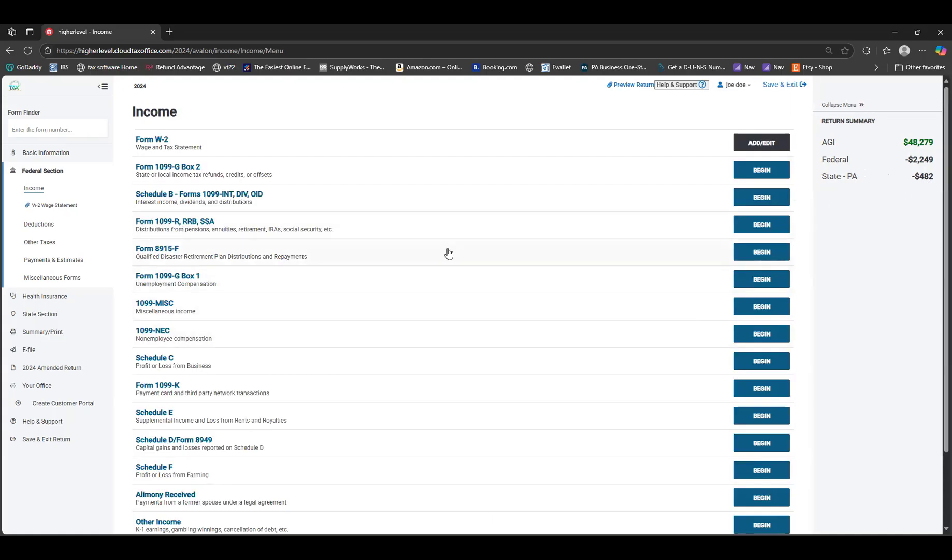
scroll(437, 273, down, 2)
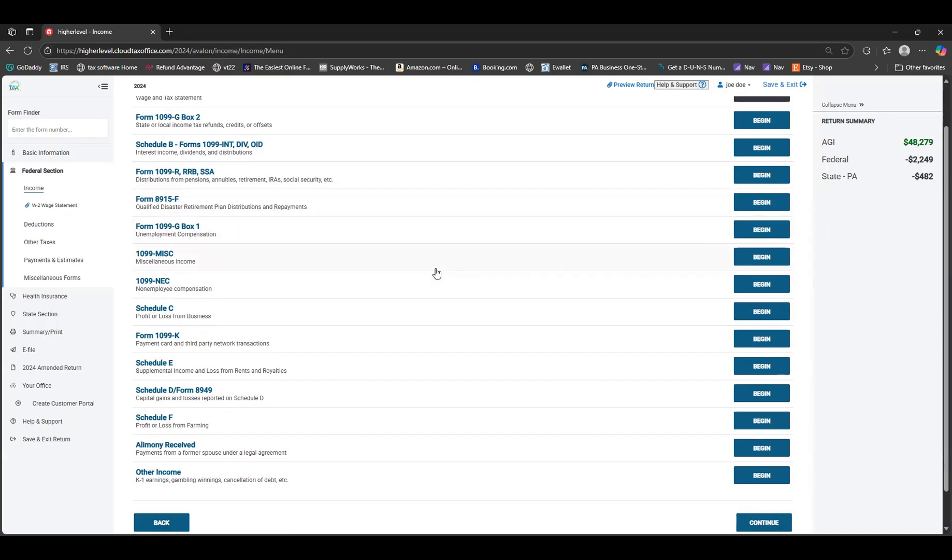
scroll(434, 287, down, 1)
click(782, 482)
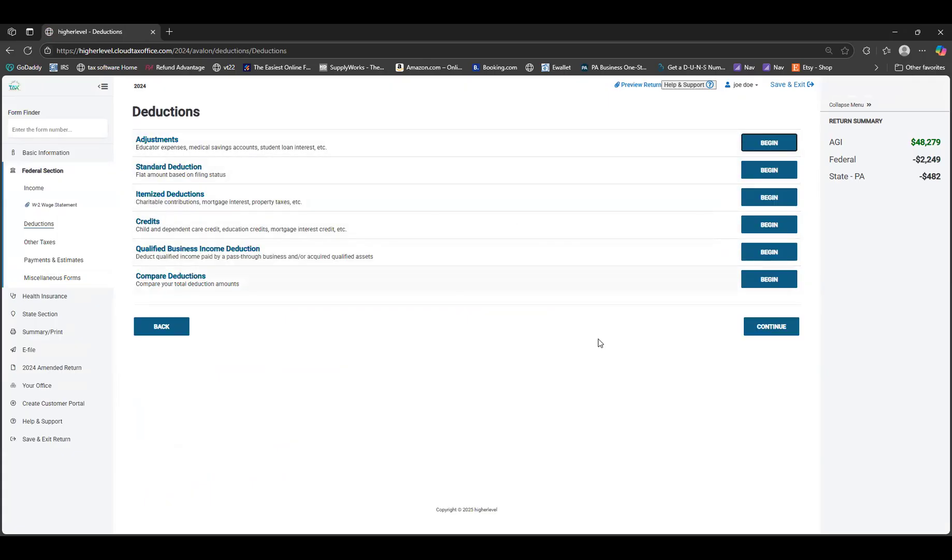
click(769, 332)
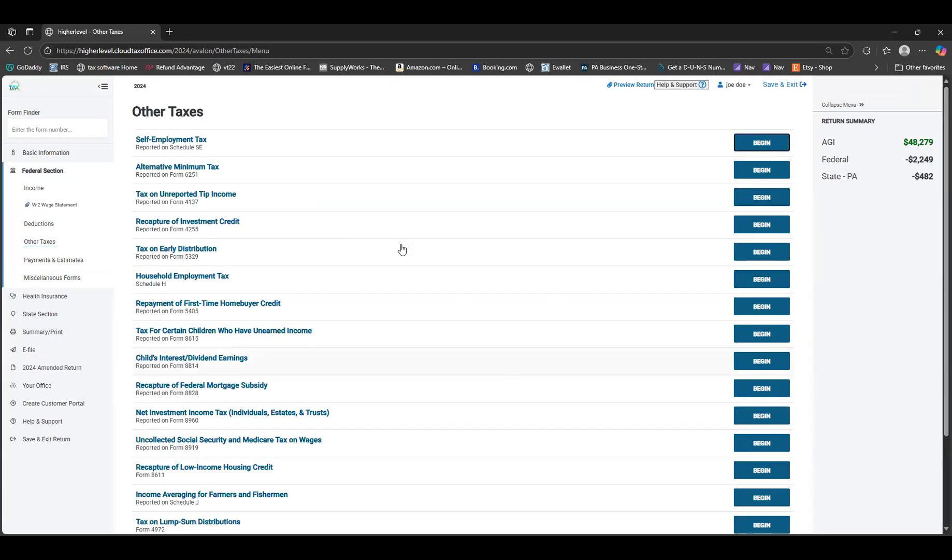
scroll(310, 188, down, 2)
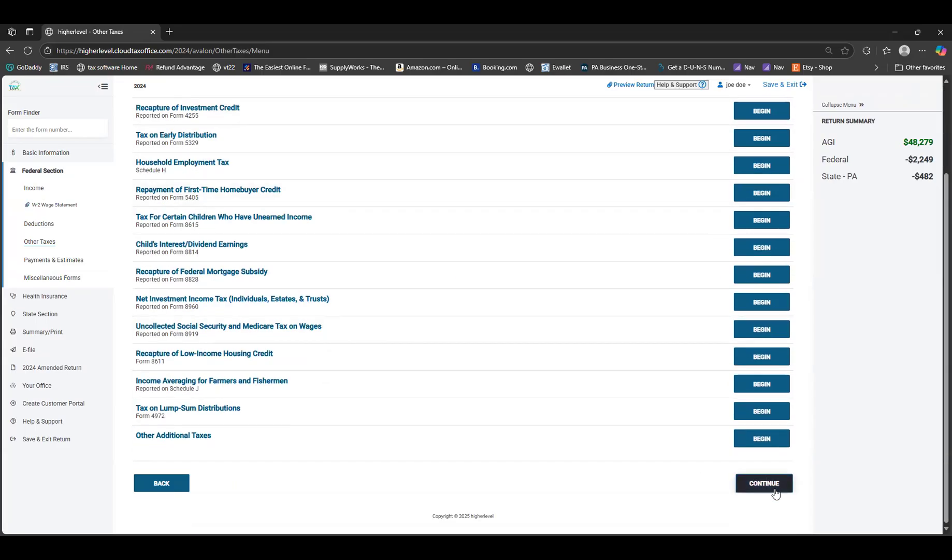
click(777, 490)
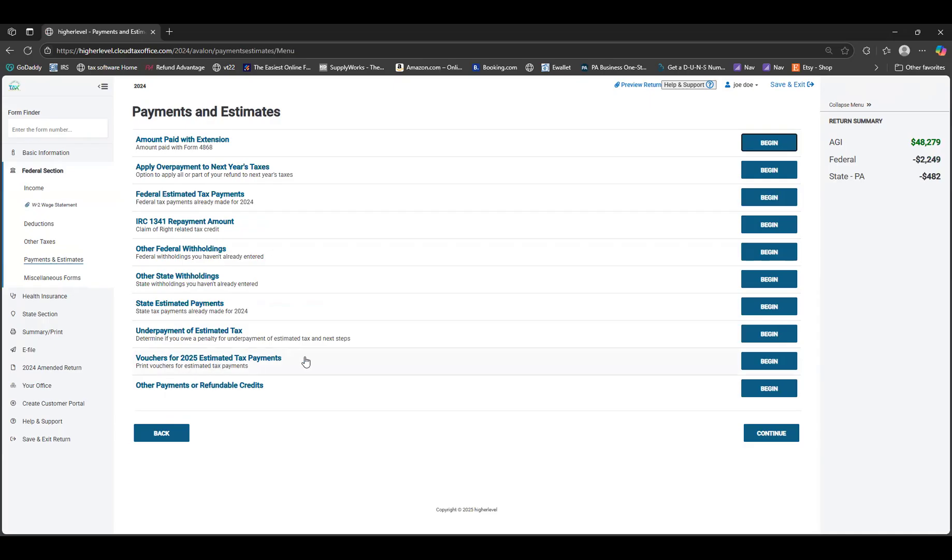
click(769, 434)
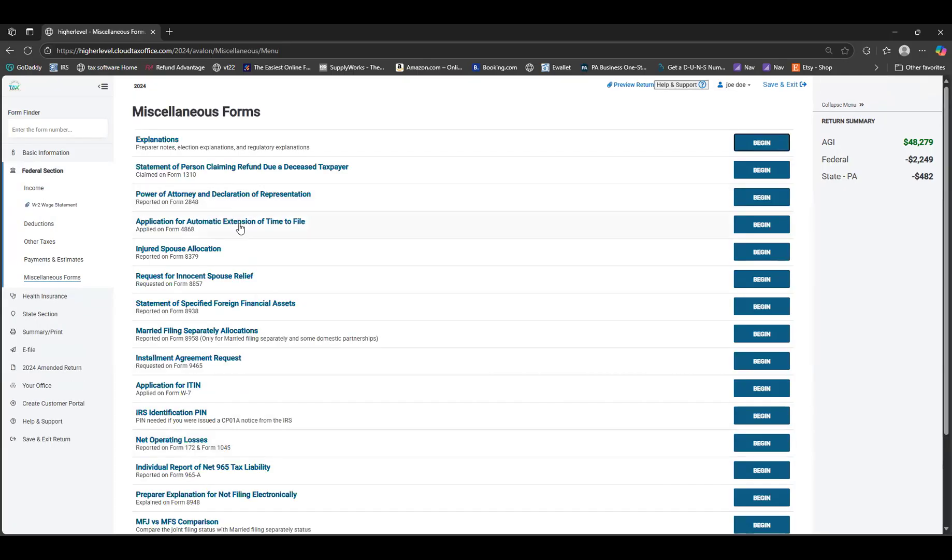
scroll(243, 309, down, 2)
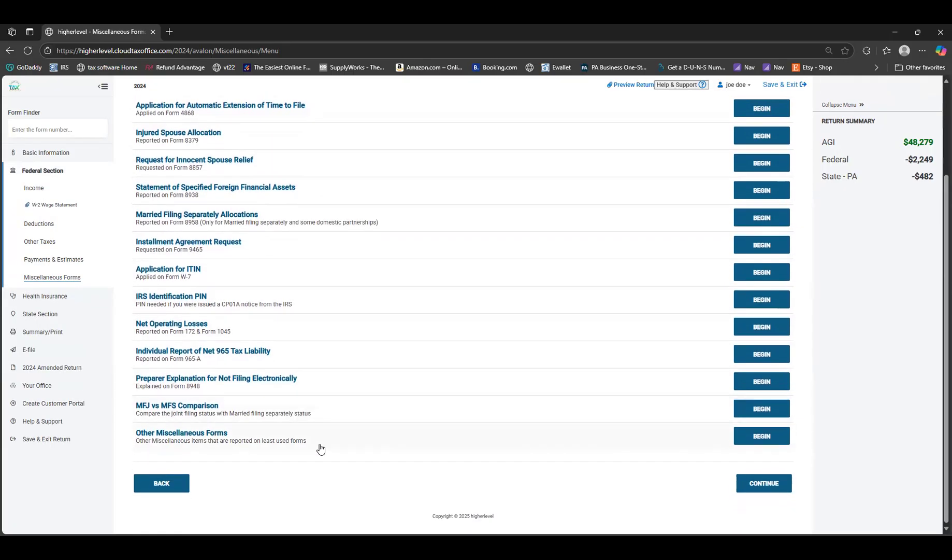
click(59, 127)
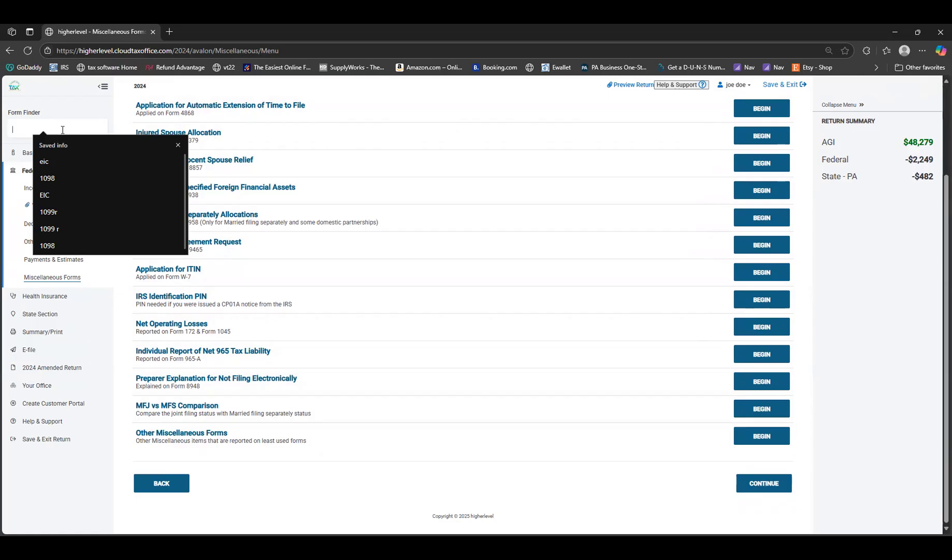
text(9456)
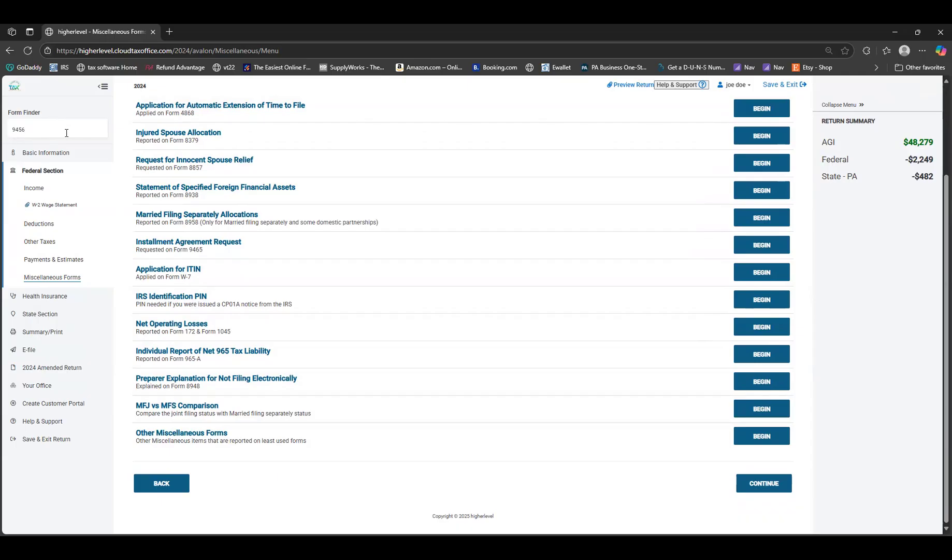
key(BackSpace)
key(BackSpace)
key(BackSpace)
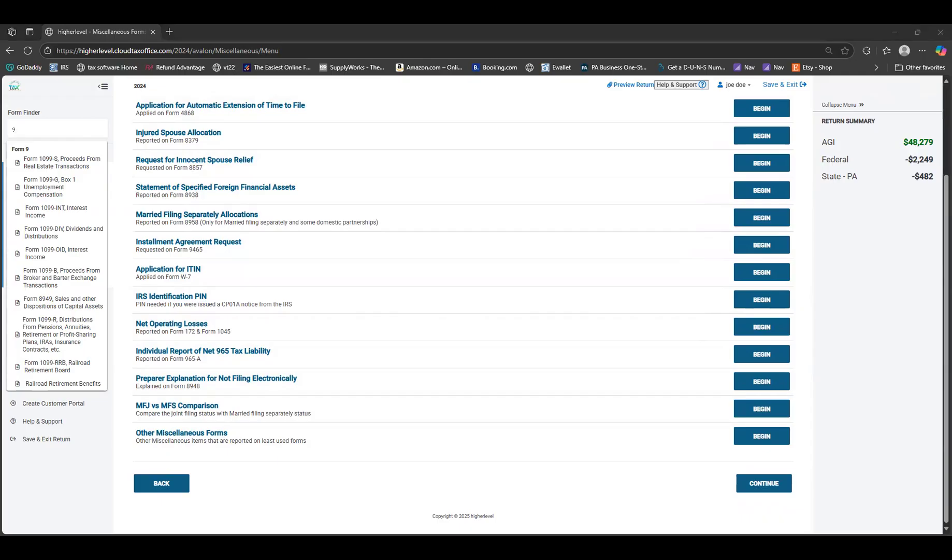
click(56, 129)
key(BackSpace)
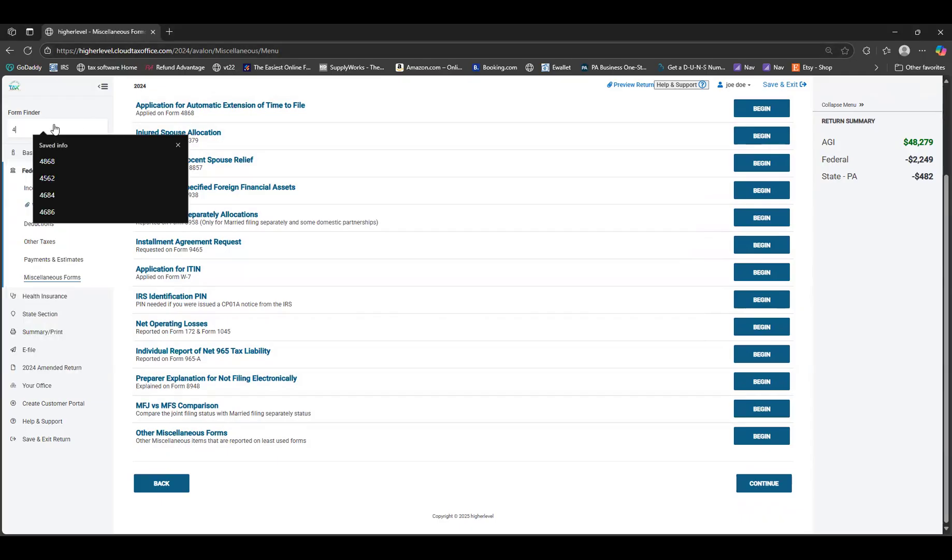
text(4)
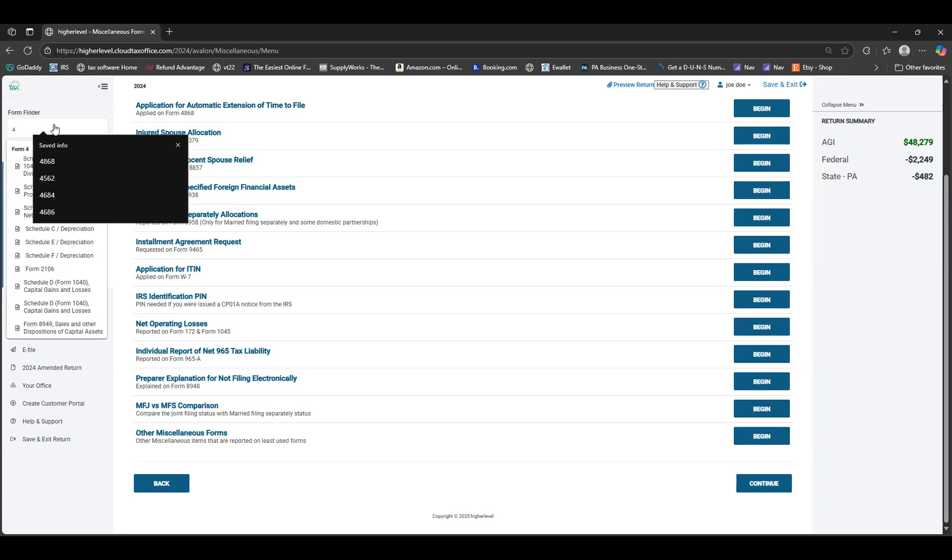
text(65)
key(BackSpace)
key(BackSpace)
key(BackSpace)
Step: Search for form number 9465 and open Form 9465, Installment Agreement Request
text(9465)
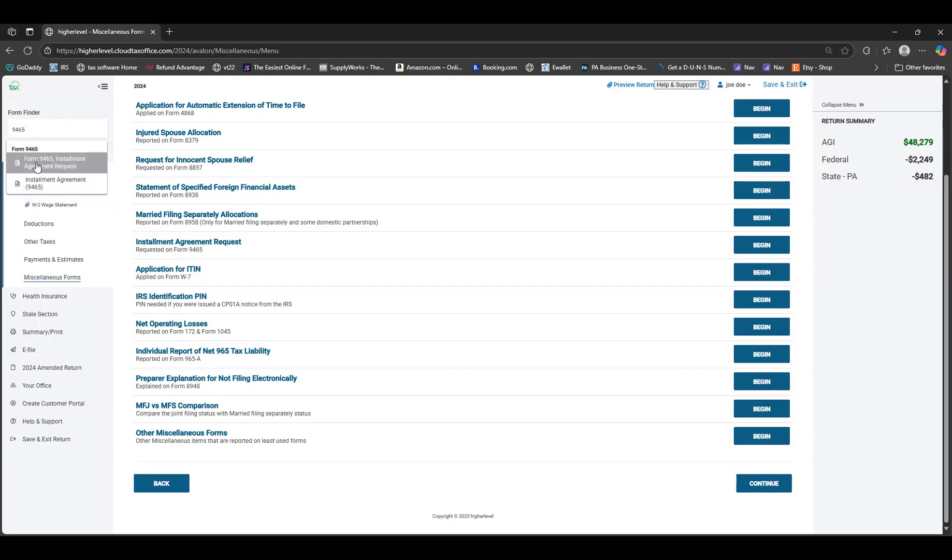
click(78, 164)
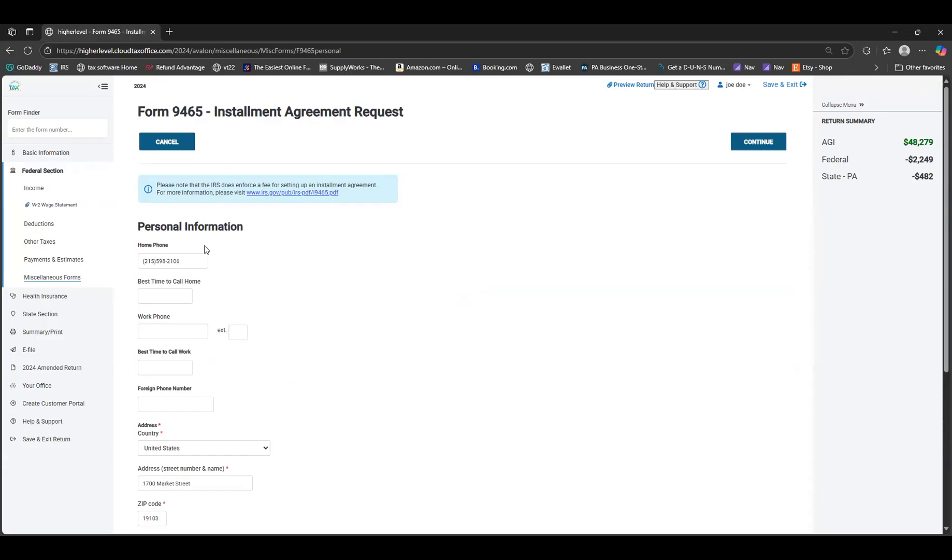
Step: Set the best time to call home to 12 pm est in the personal information
scroll(195, 256, down, 1)
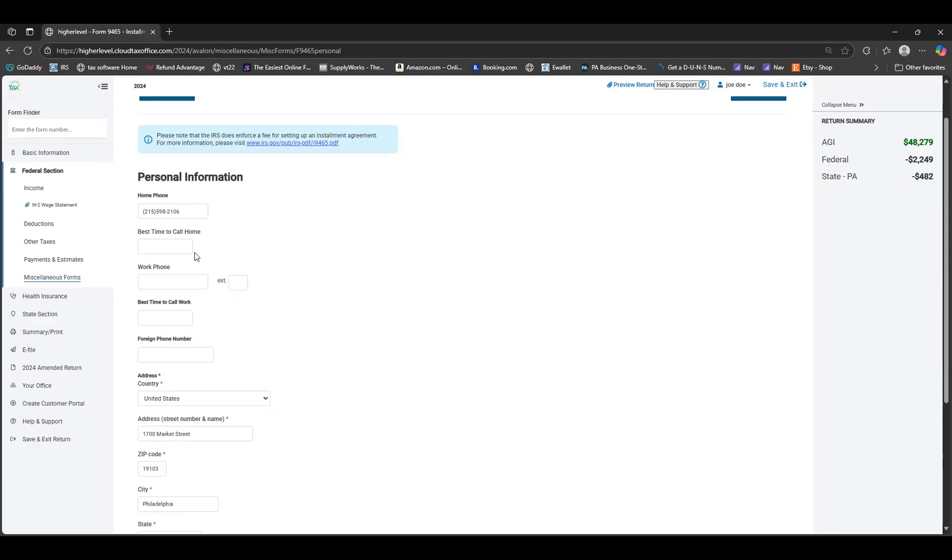
click(183, 244)
text(12 pm)
scroll(132, 308, down, 1)
click(160, 263)
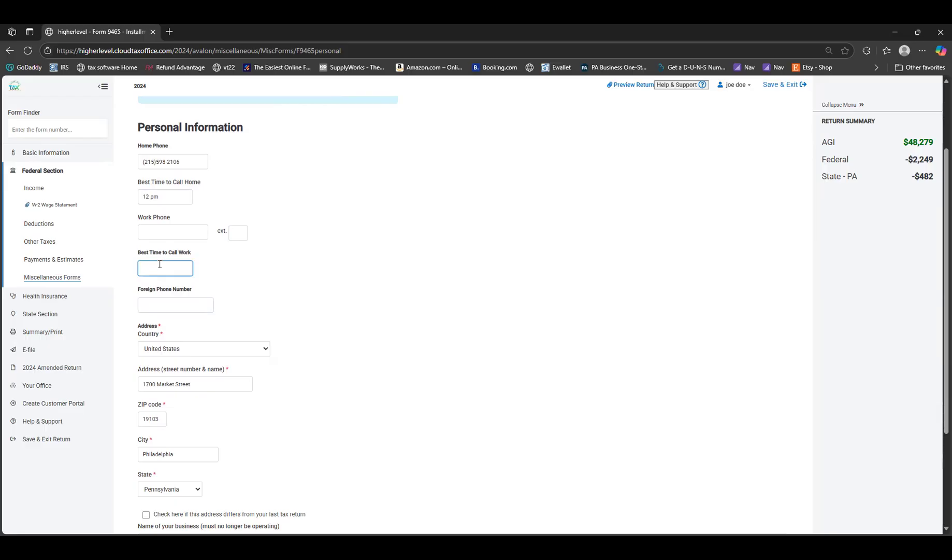
click(185, 197)
text(est)
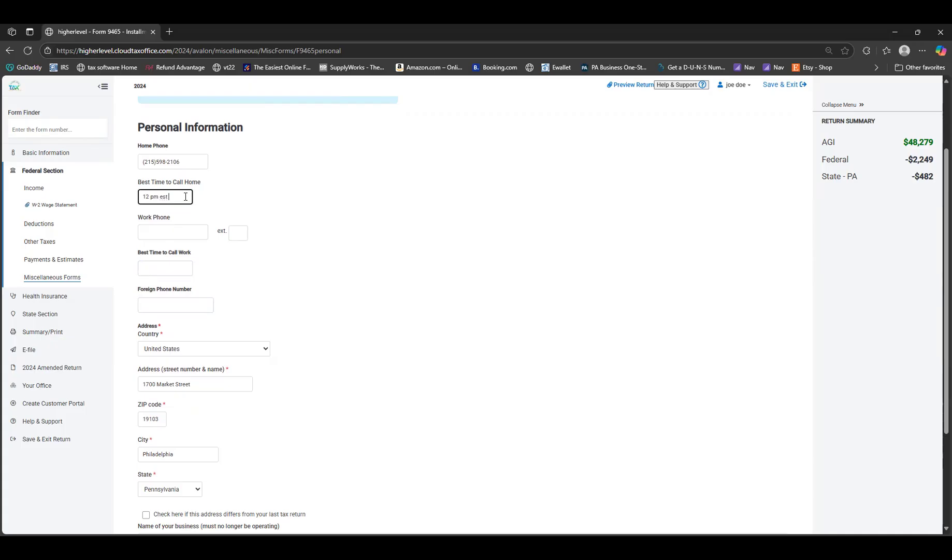
click(403, 228)
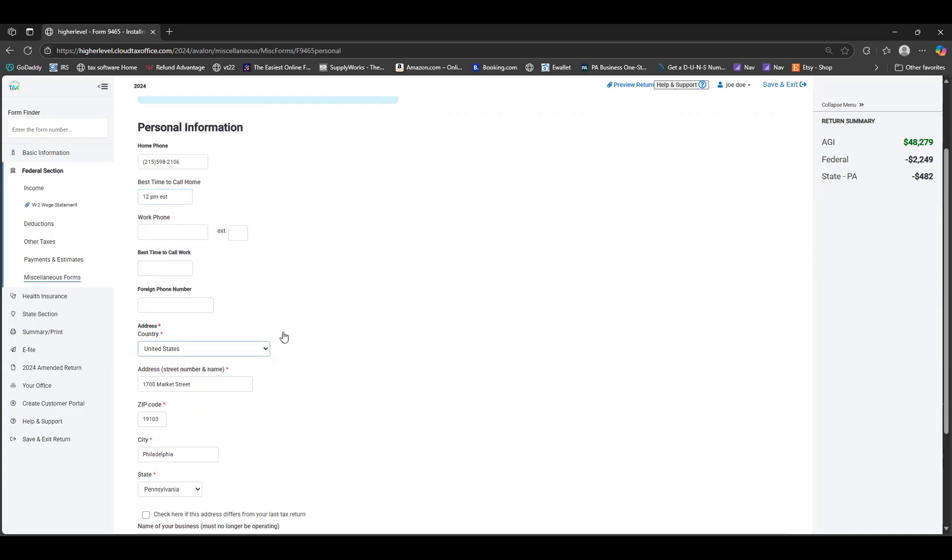
Step: Toggle the option for an address differing from the last return on and off again, and continue to the payment details
scroll(267, 302, down, 1)
scroll(228, 319, down, 2)
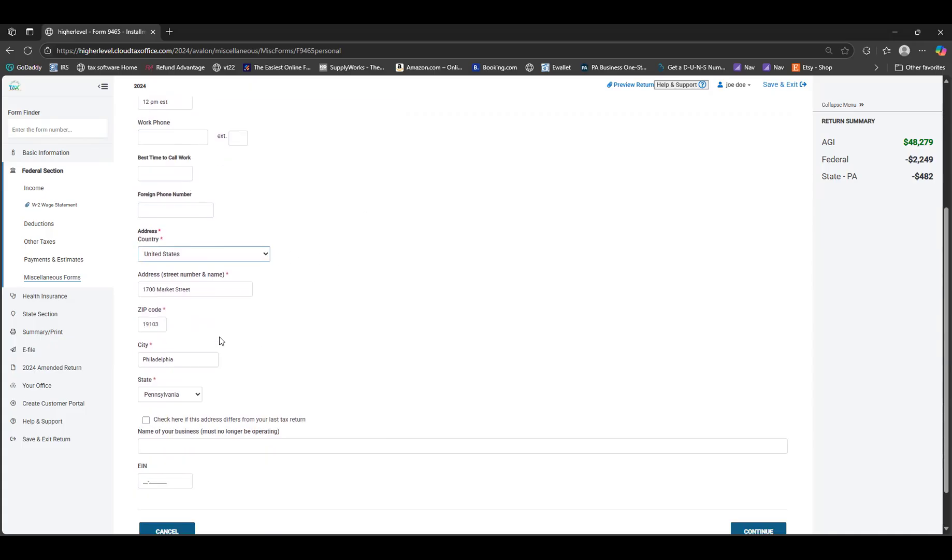
click(170, 395)
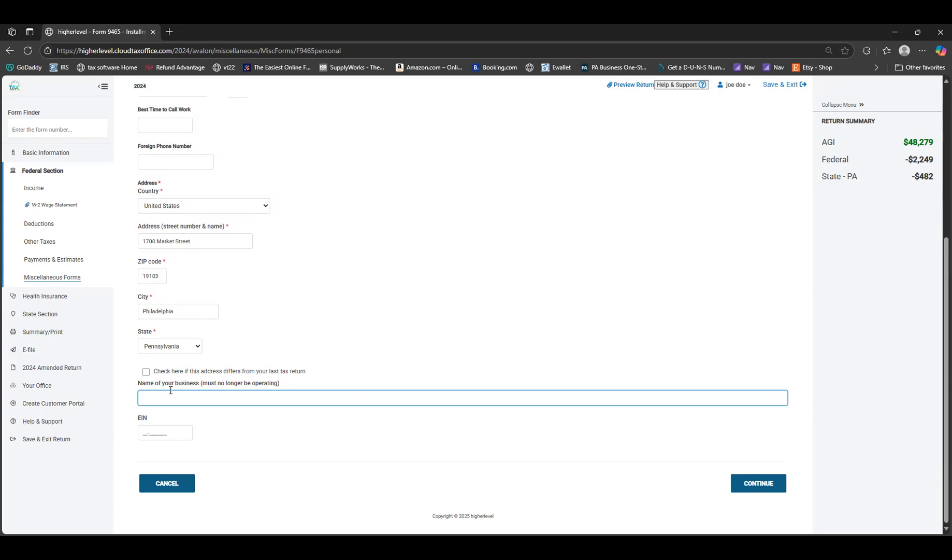
click(145, 372)
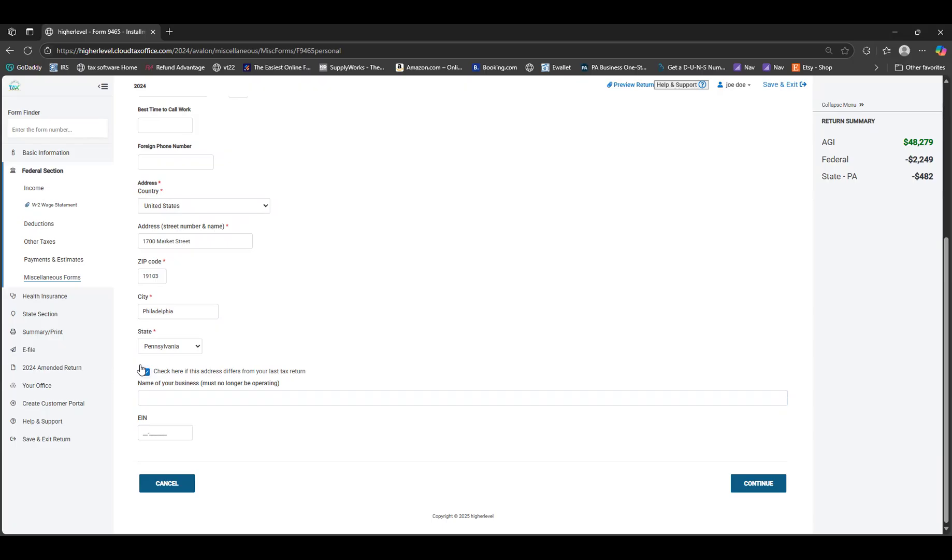
click(145, 371)
click(175, 403)
click(184, 410)
click(748, 481)
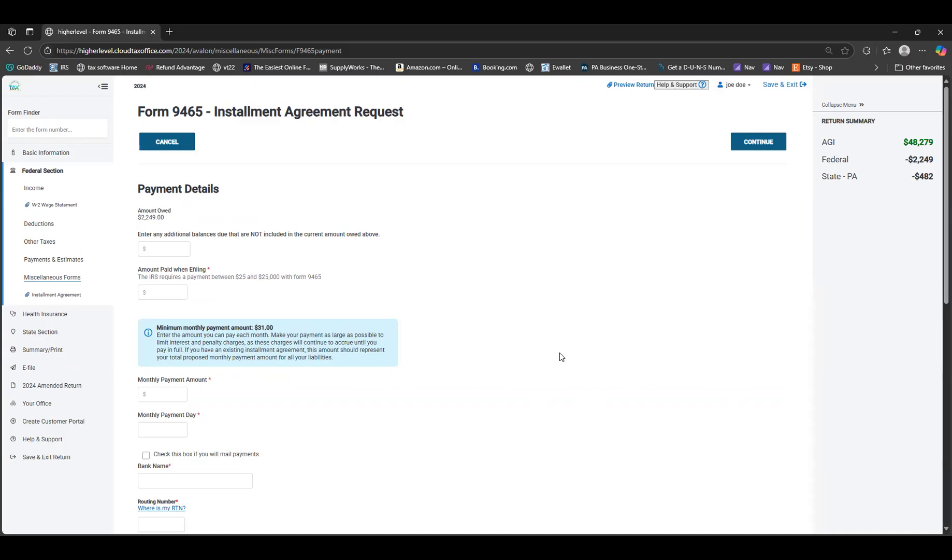
Step: Set the amount paid when e-filing to $200, leaving the additional balances due blank
click(167, 251)
click(149, 278)
click(144, 292)
text(200)
click(515, 361)
Step: Set the monthly payment amount to $300 and the monthly payment day to 15
scroll(514, 362, down, 1)
click(169, 342)
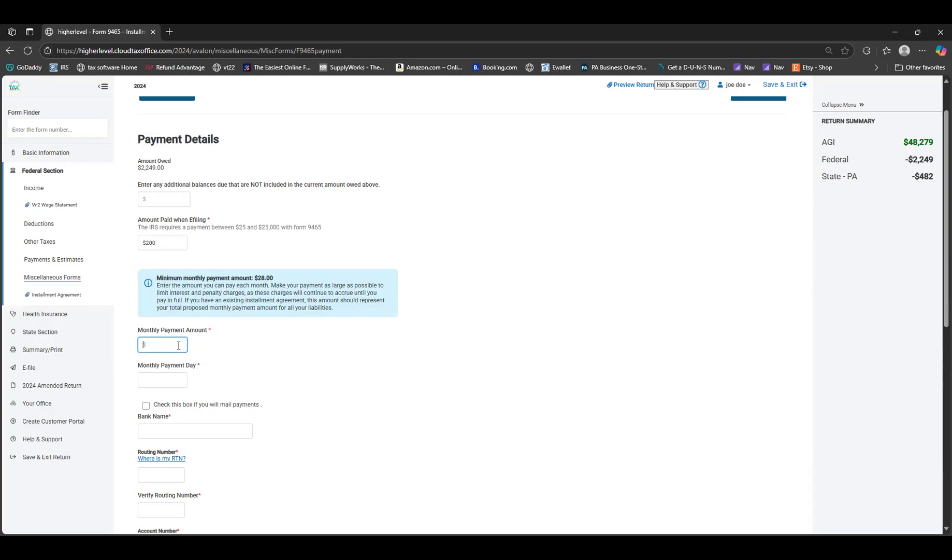
text(300)
click(207, 481)
click(171, 379)
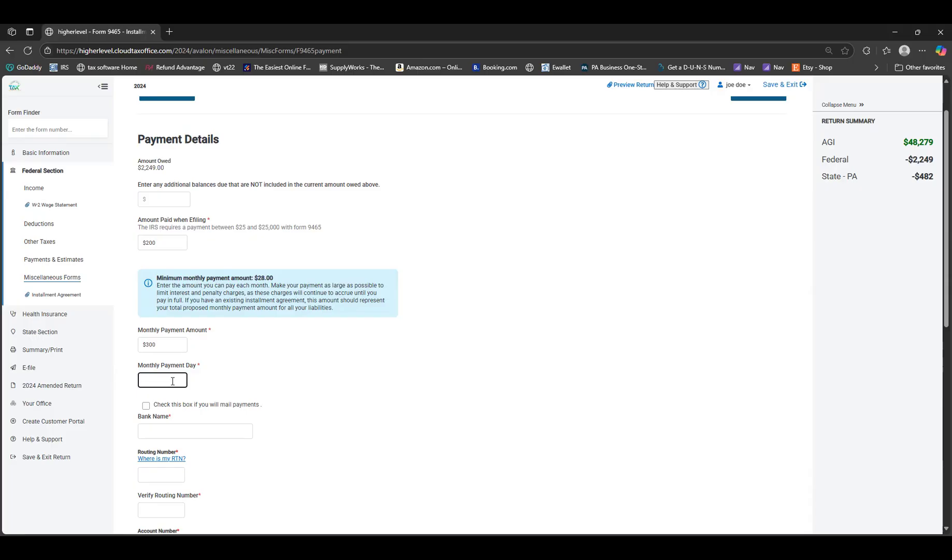
text(15)
Step: Select mailed payments and the inability to pay electronically by debit, and continue to the additional information
scroll(256, 419, down, 1)
scroll(255, 418, down, 3)
click(194, 281)
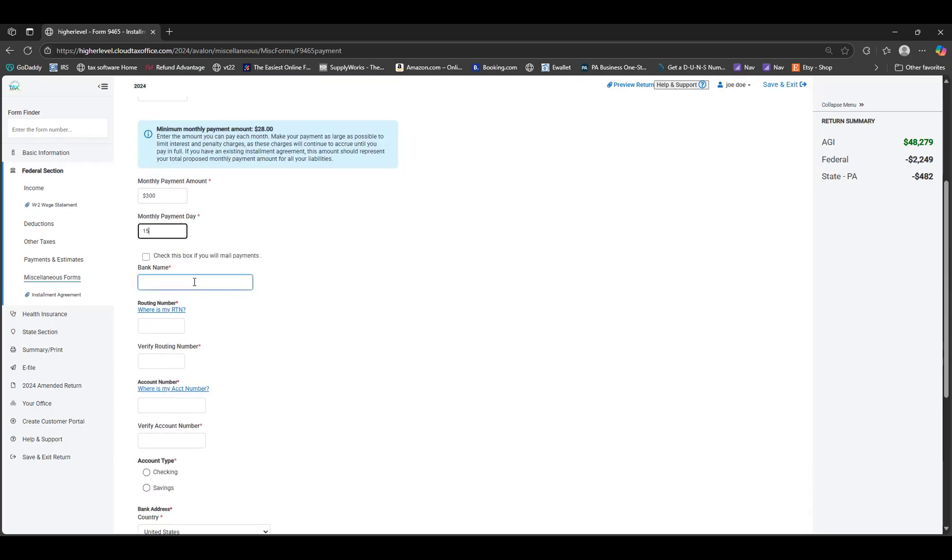
click(147, 256)
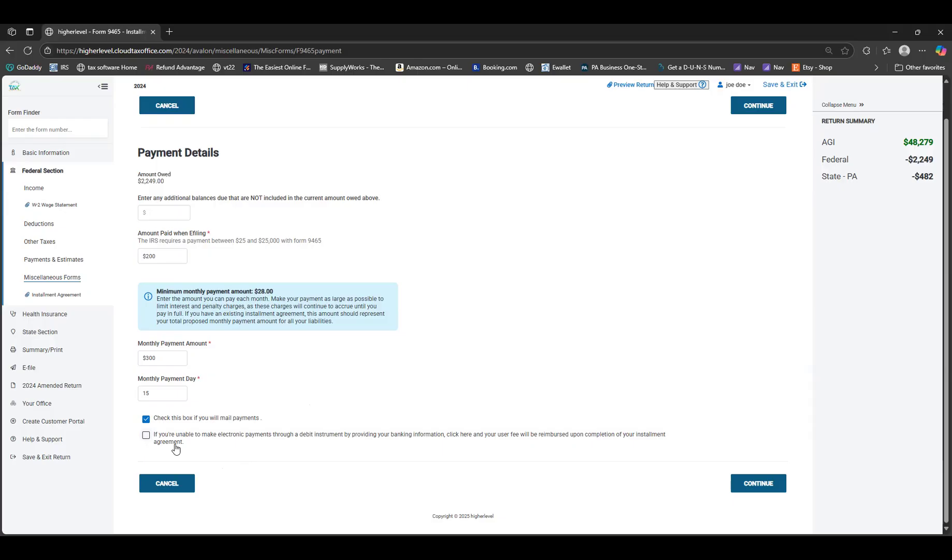
click(146, 435)
click(764, 484)
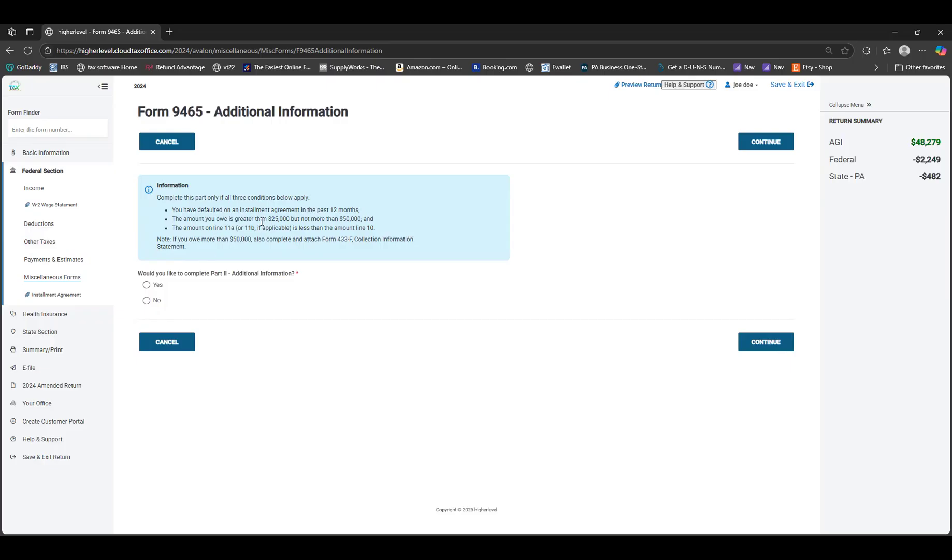
Step: Answer Yes to completing Part II - Additional Information and set the marital status to Single
click(150, 286)
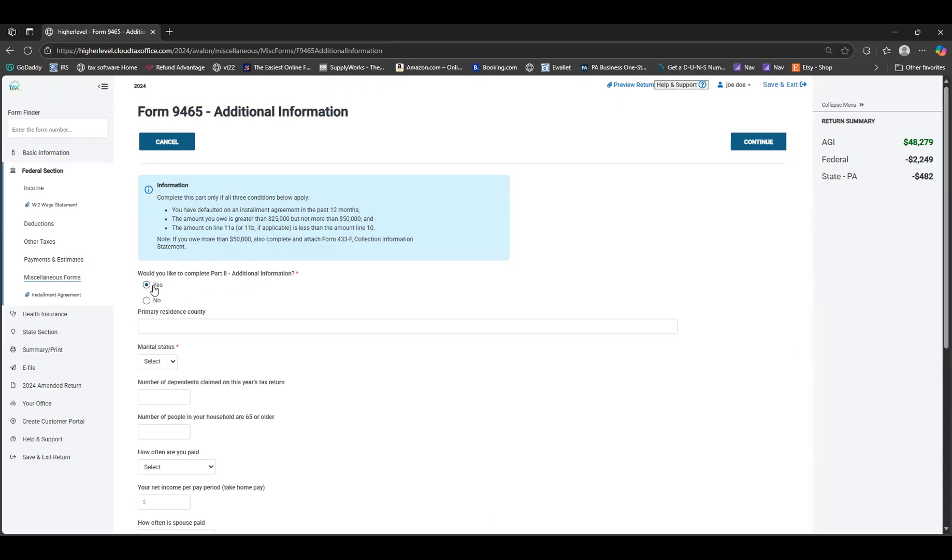
scroll(154, 287, down, 2)
click(314, 283)
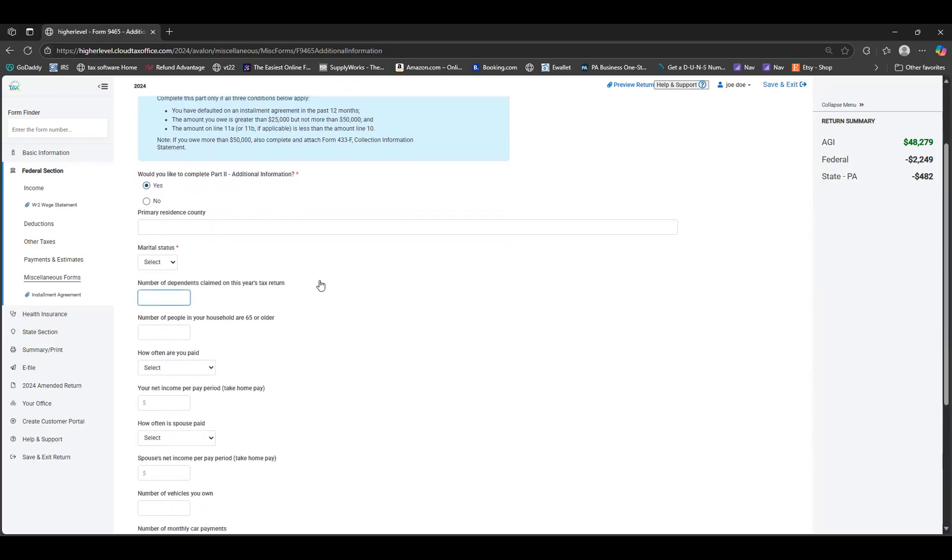
click(208, 229)
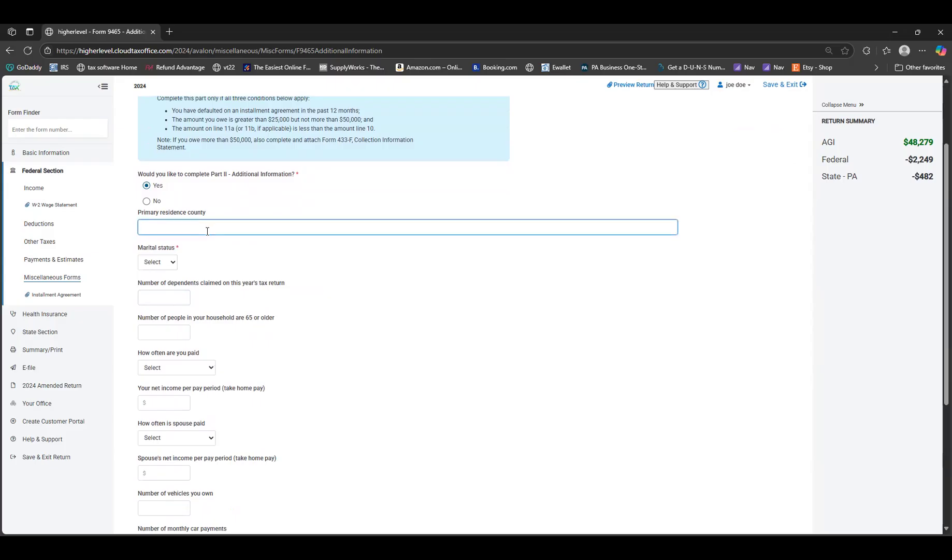
click(167, 263)
click(166, 263)
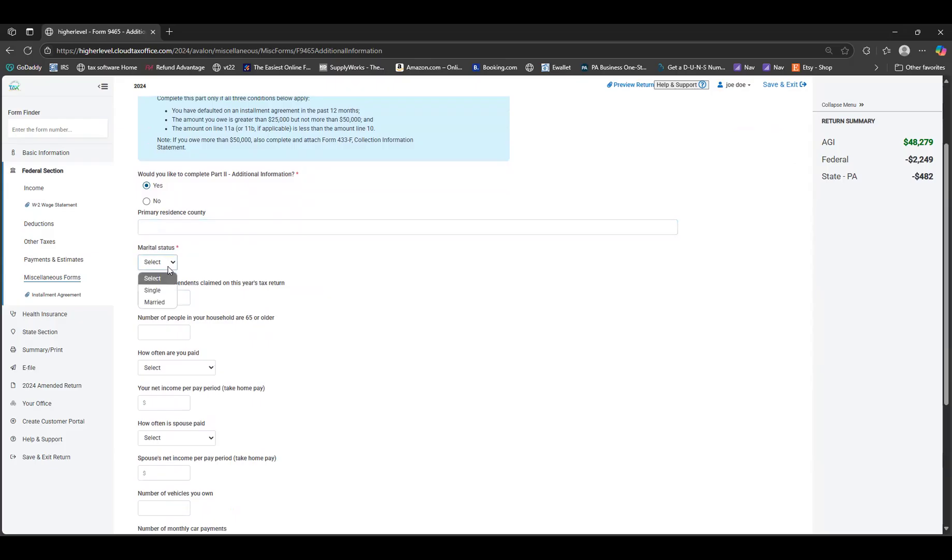
click(367, 237)
click(153, 290)
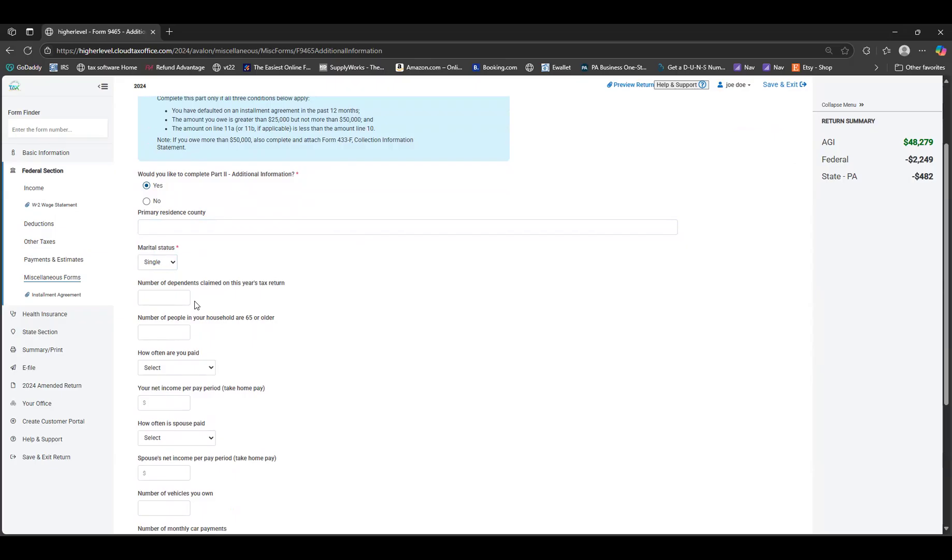
Step: Set how often the taxpayer is paid to once every two weeks
scroll(164, 291, down, 1)
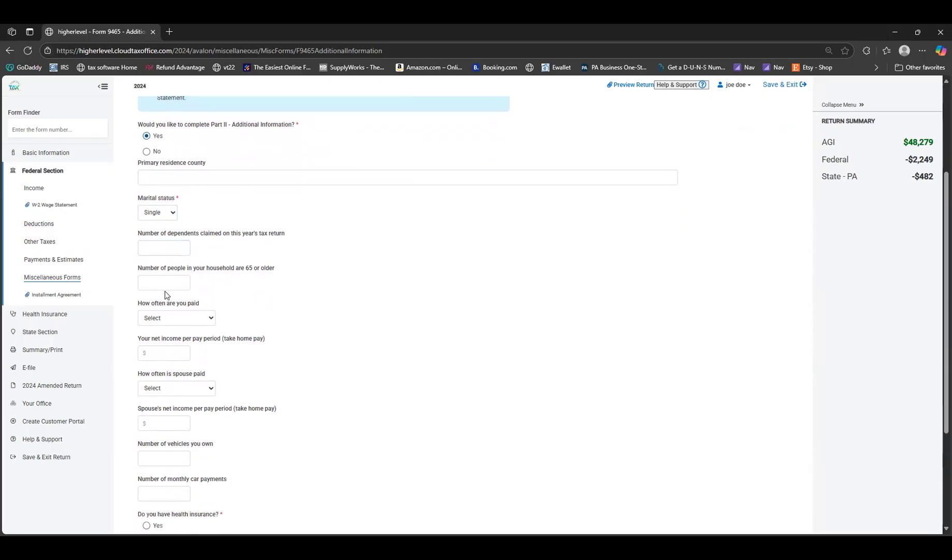
click(166, 321)
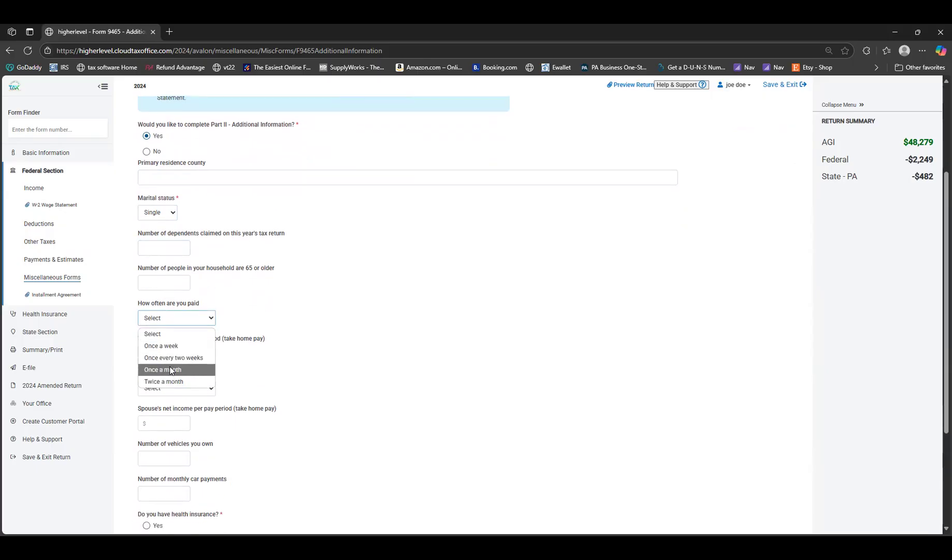
click(192, 368)
click(188, 317)
click(185, 359)
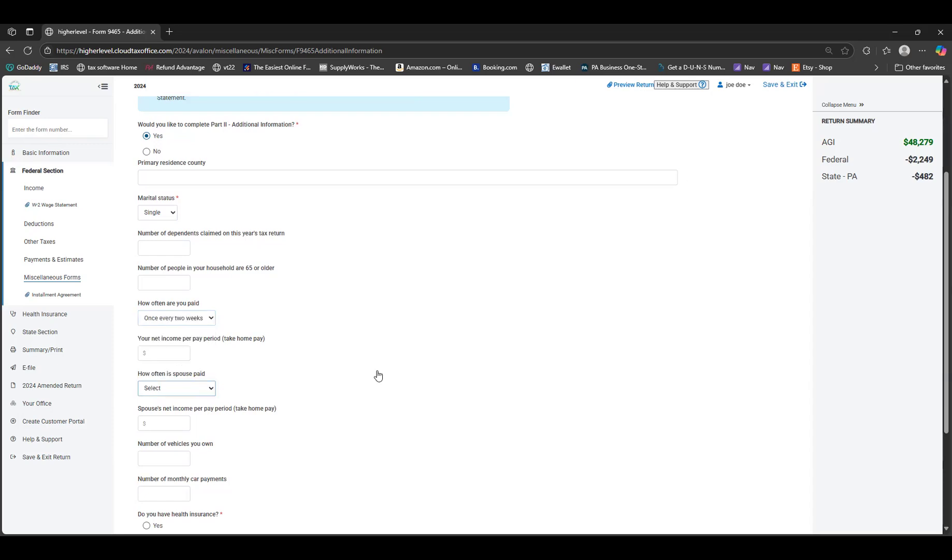
Step: Set the taxpayer's net income per pay period to $3600, leaving the spouse's pay frequency unselected
scroll(179, 353, down, 1)
click(167, 302)
click(167, 302)
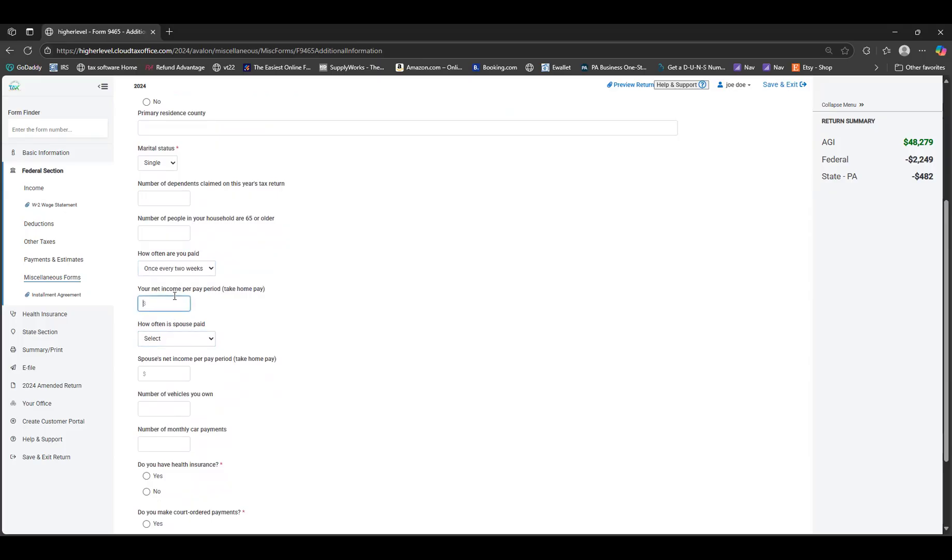
text(36)
click(280, 331)
click(169, 344)
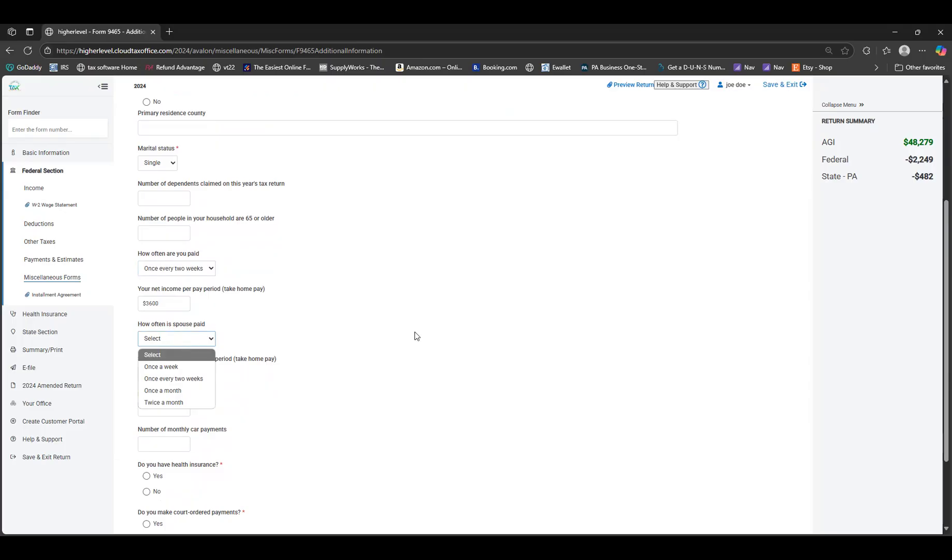
click(161, 340)
Step: Answer Yes to having health insurance with premiums deducted from the paycheck, and Yes to making court-ordered payments
scroll(182, 381, down, 2)
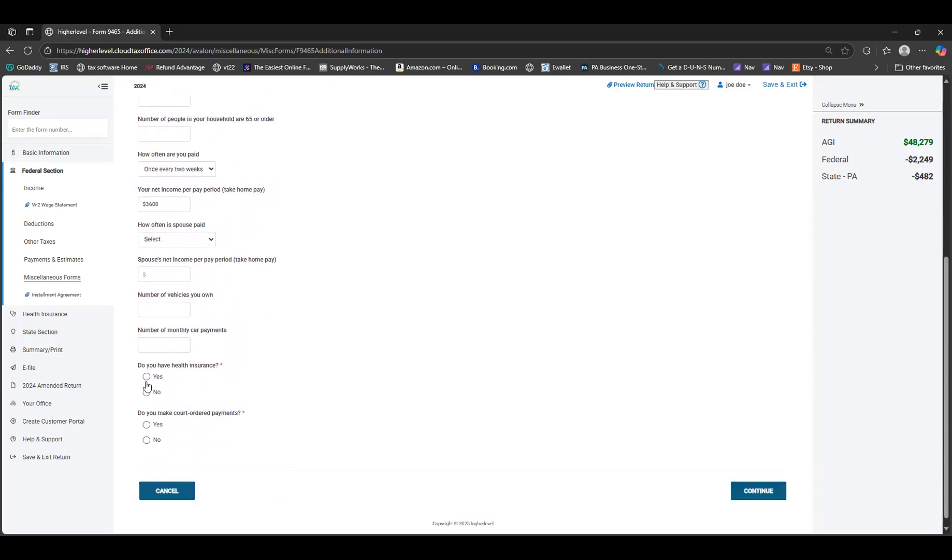
click(154, 377)
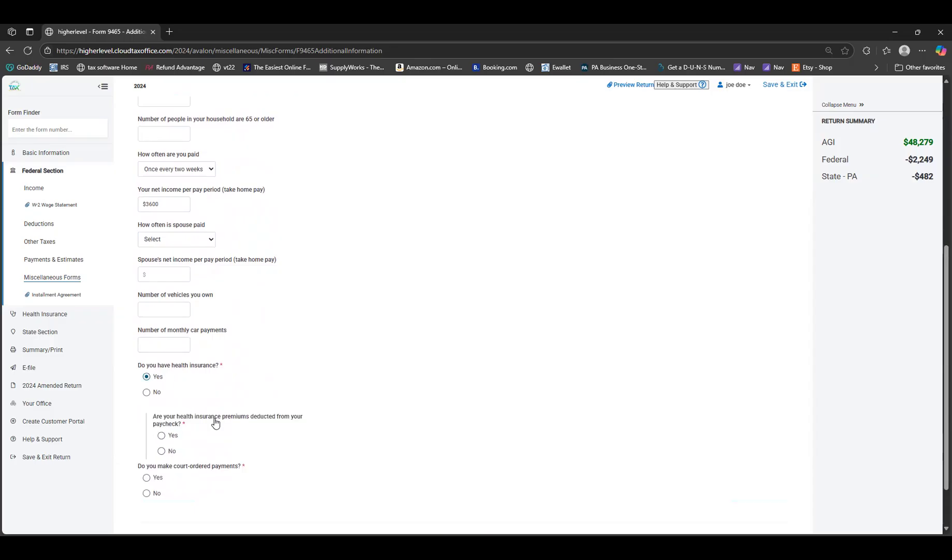
scroll(215, 422, down, 1)
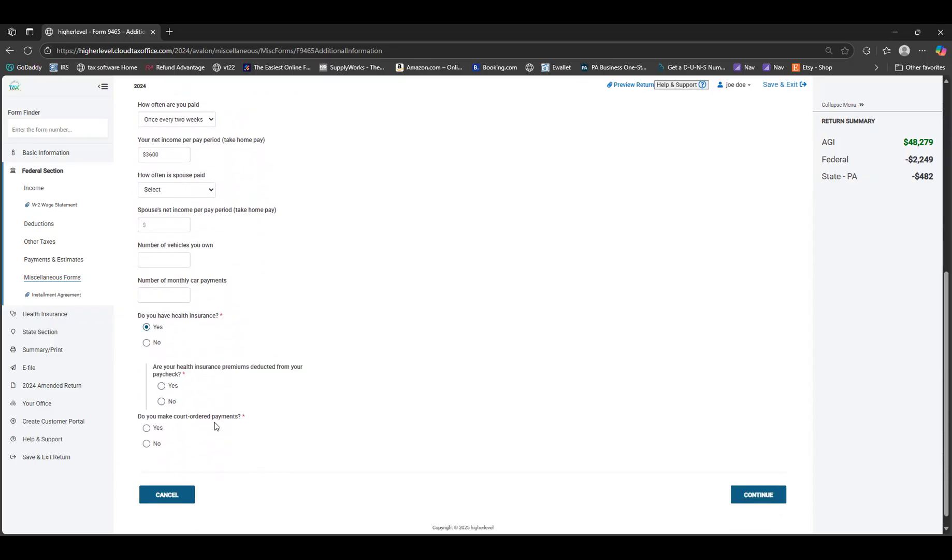
click(174, 389)
scroll(187, 395, down, 1)
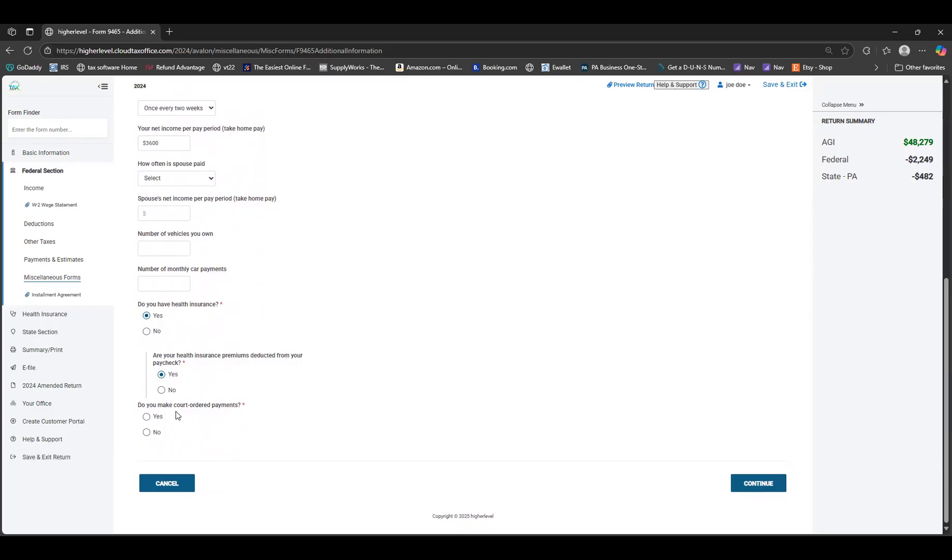
click(148, 418)
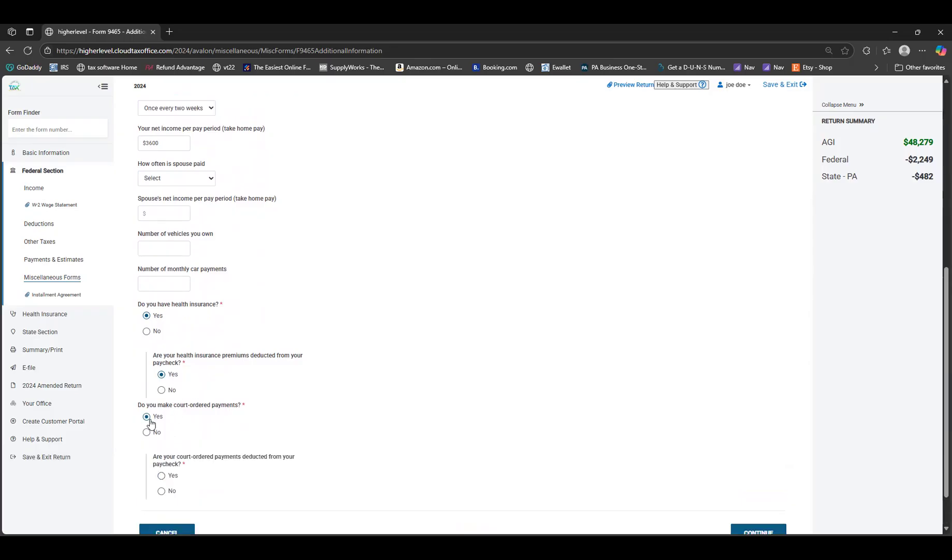
Step: Change the court-ordered payments answer to No and finish the Form 9465 Installment Agreement Request
scroll(150, 422, down, 1)
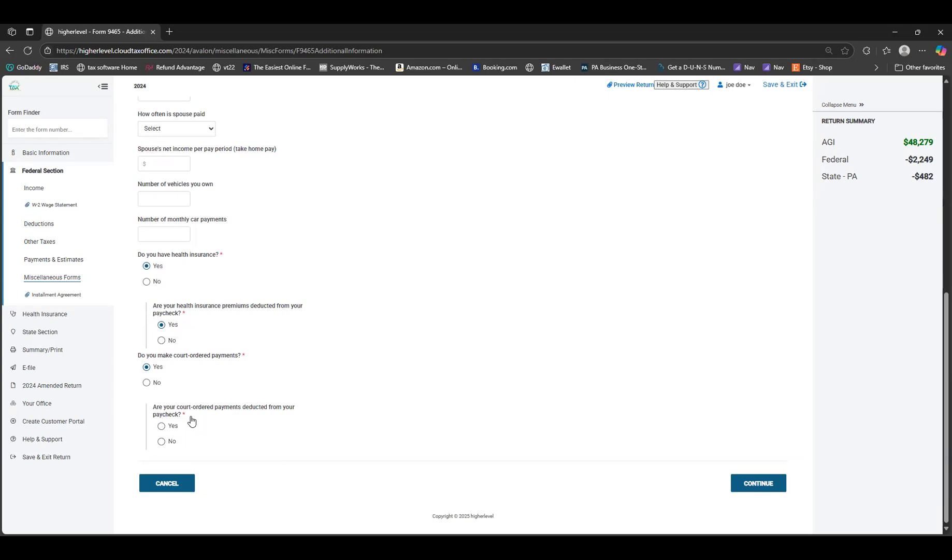
click(155, 384)
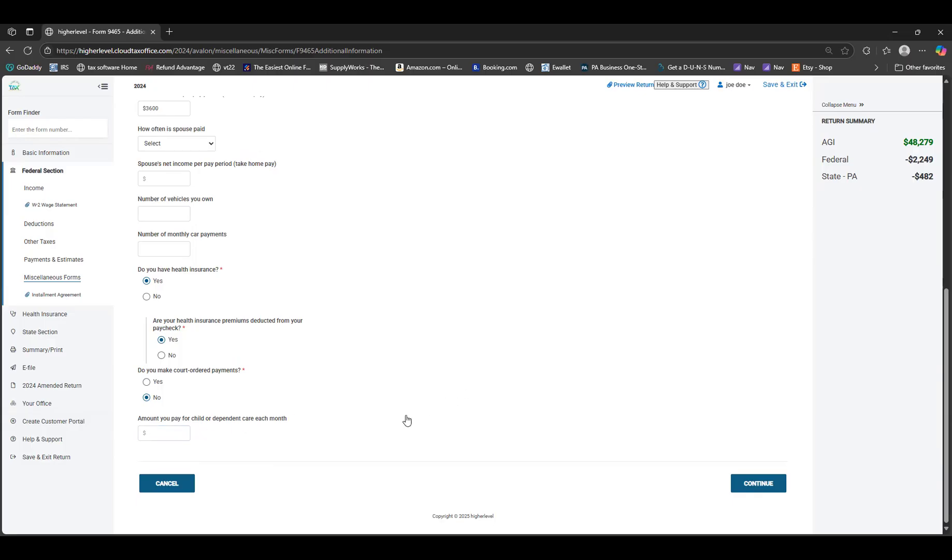
click(751, 481)
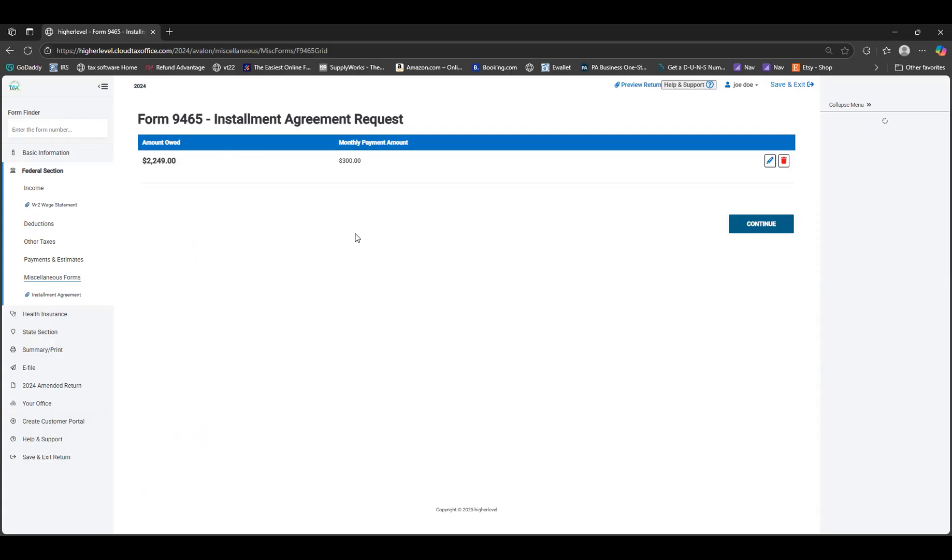
click(748, 223)
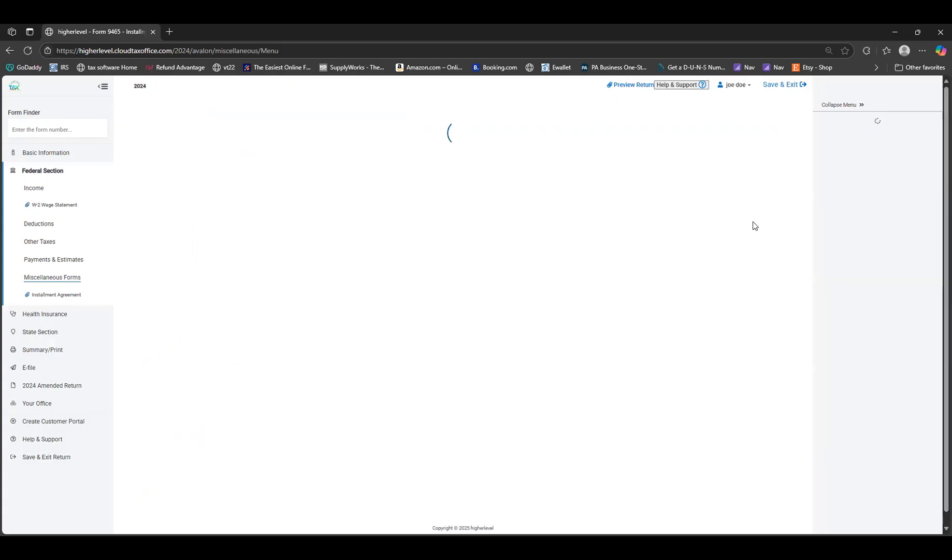
Step: Finish the Miscellaneous Forms section and answer No to having insurance under the Affordable Care Act
scroll(319, 338, down, 2)
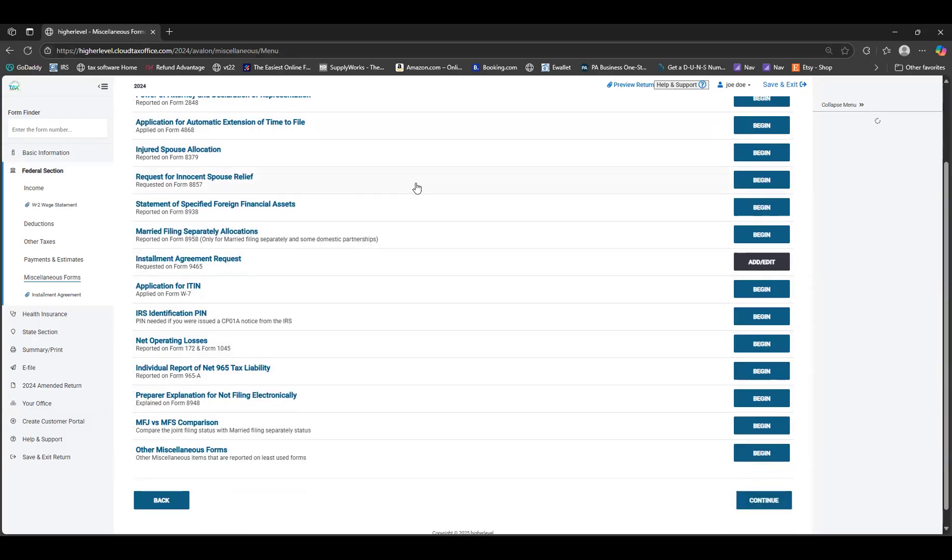
scroll(227, 318, up, 2)
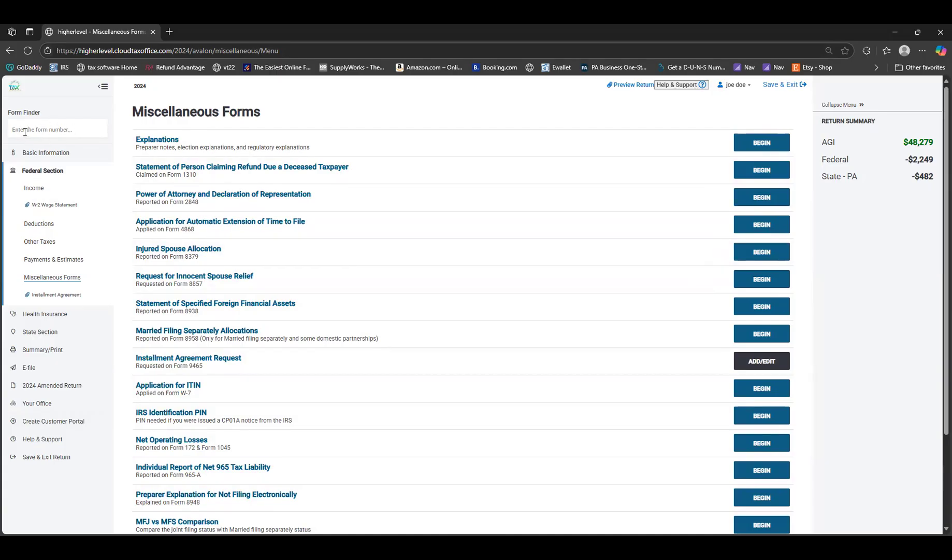
scroll(499, 340, down, 2)
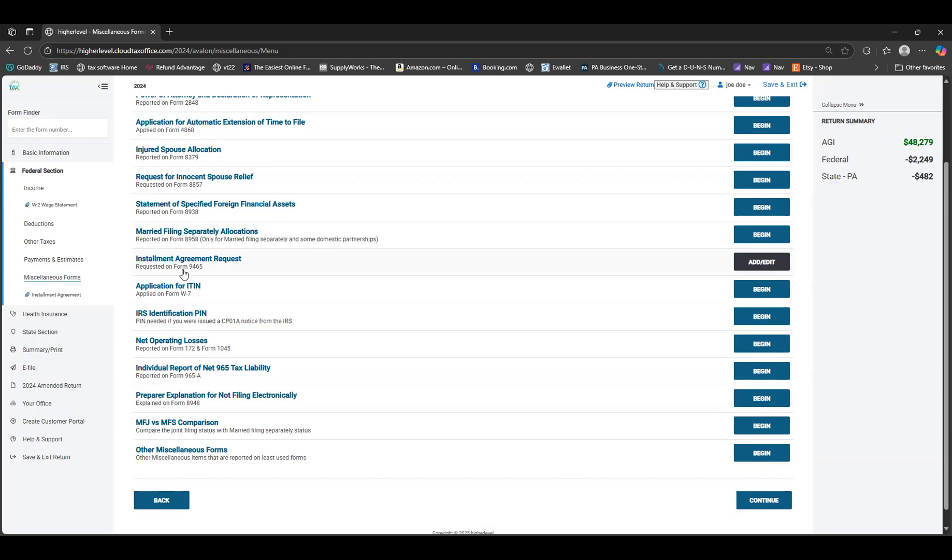
scroll(796, 414, down, 1)
click(789, 483)
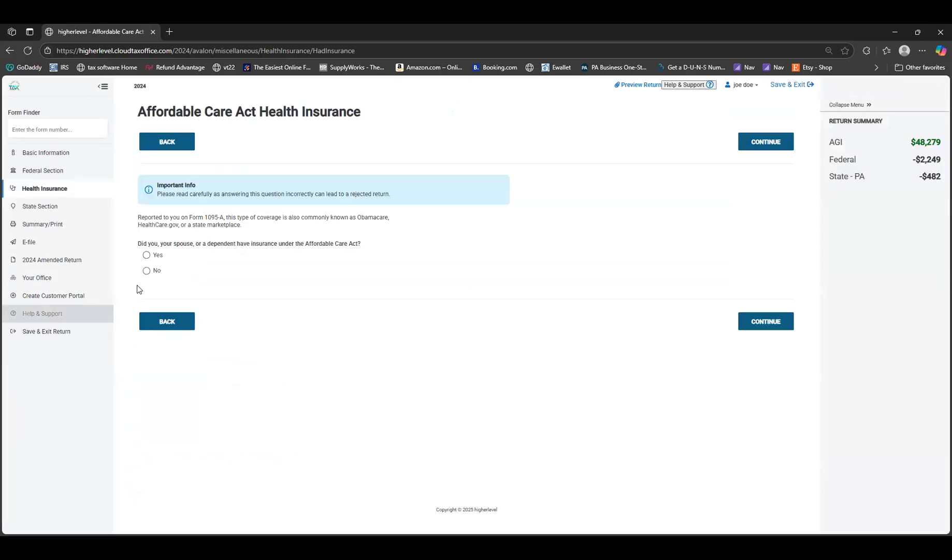
click(147, 270)
click(779, 322)
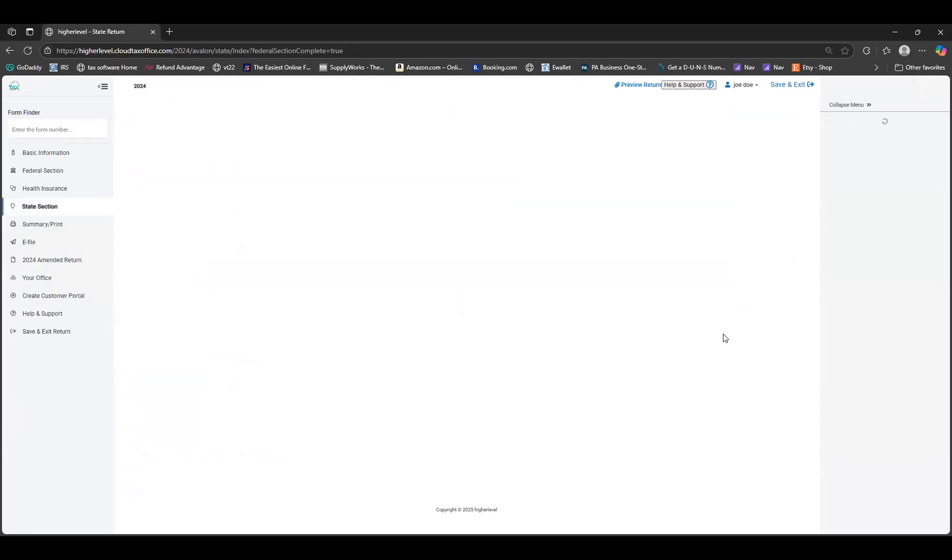
Step: Proceed past the State Section to the Tax Return Summary and open the 2024 return for viewing and printing
click(754, 292)
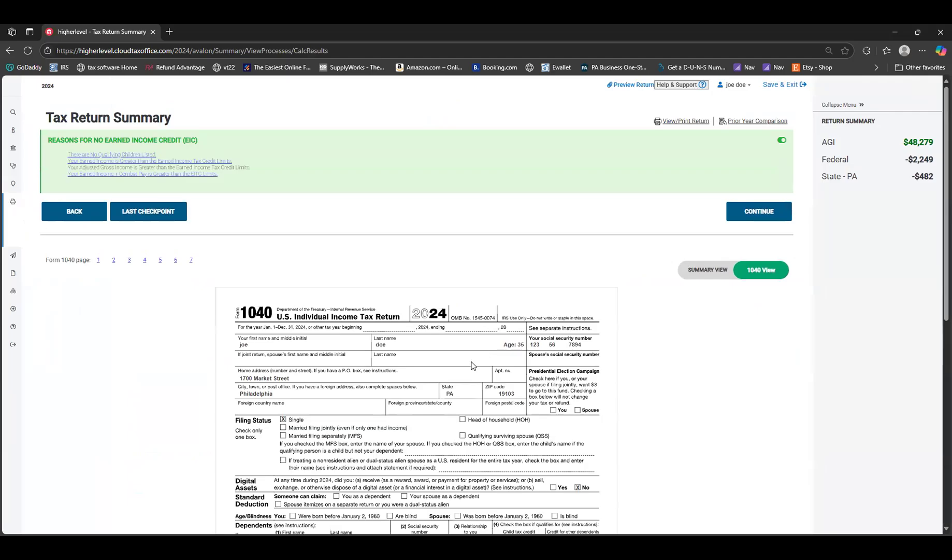
click(684, 121)
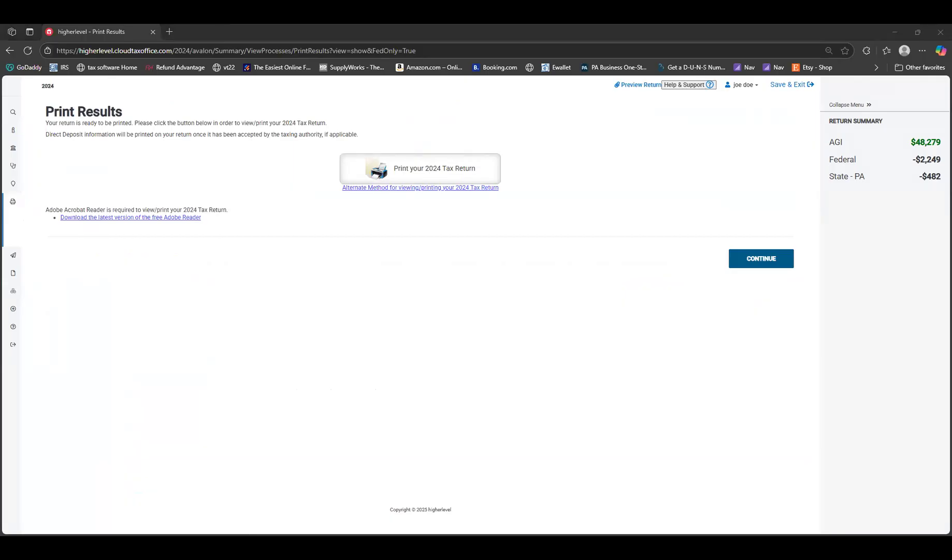
Step: Review the return's invoice, client summary, Form 8879 signature authorization and Form 1040-V payment voucher with its mailing addresses
scroll(627, 337, down, 5)
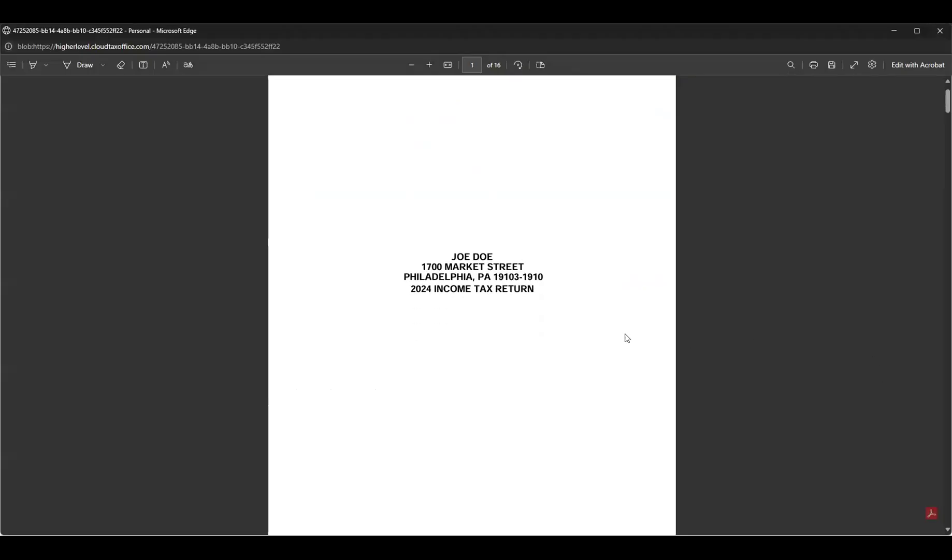
scroll(627, 340, down, 10)
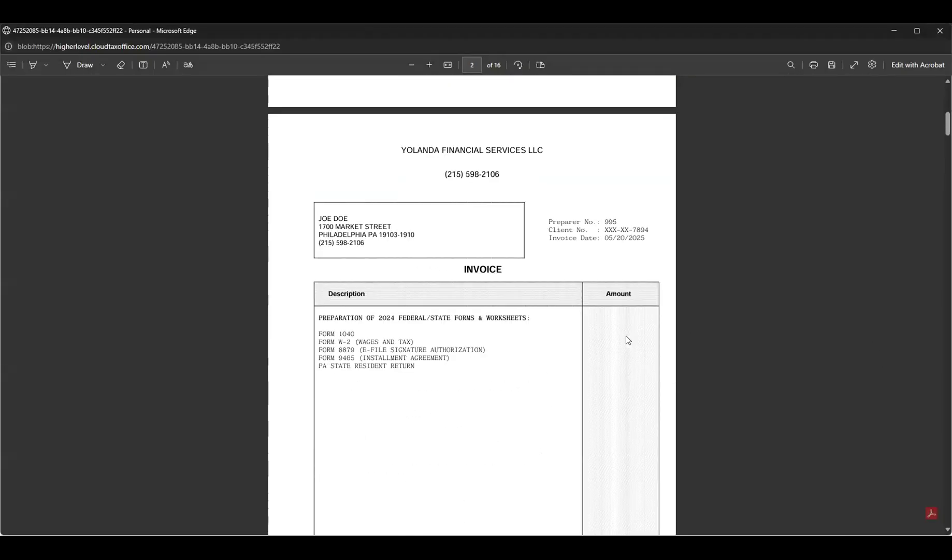
scroll(626, 337, down, 4)
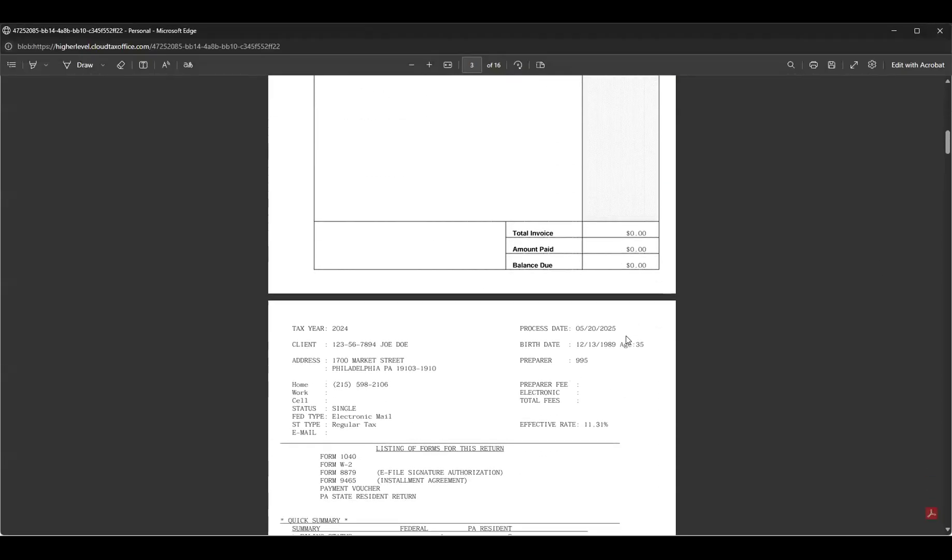
scroll(622, 339, down, 12)
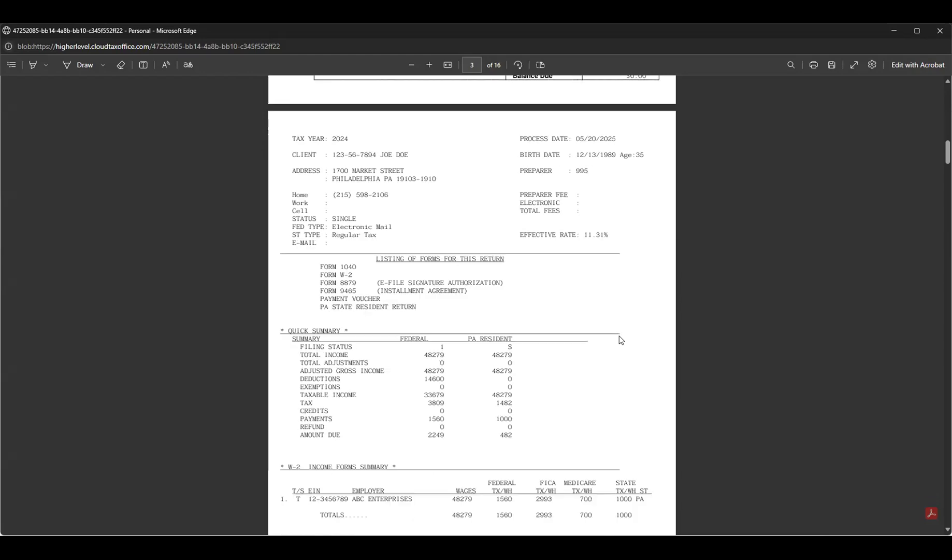
scroll(584, 348, down, 11)
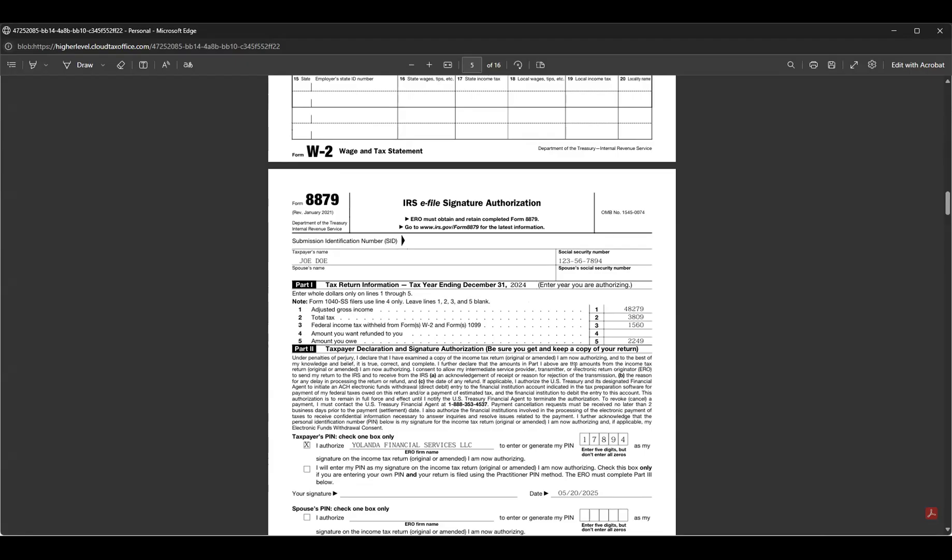
scroll(456, 383, down, 9)
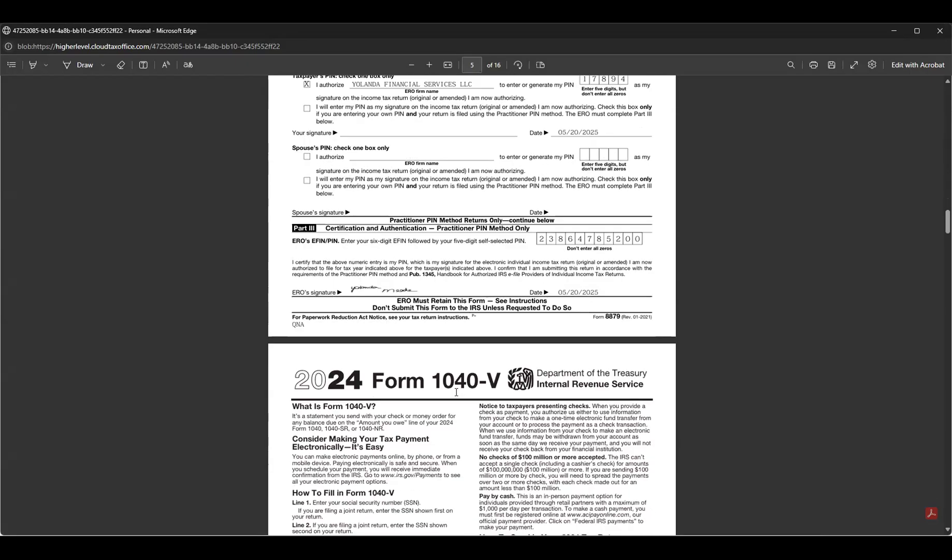
scroll(457, 396, down, 3)
scroll(526, 422, down, 3)
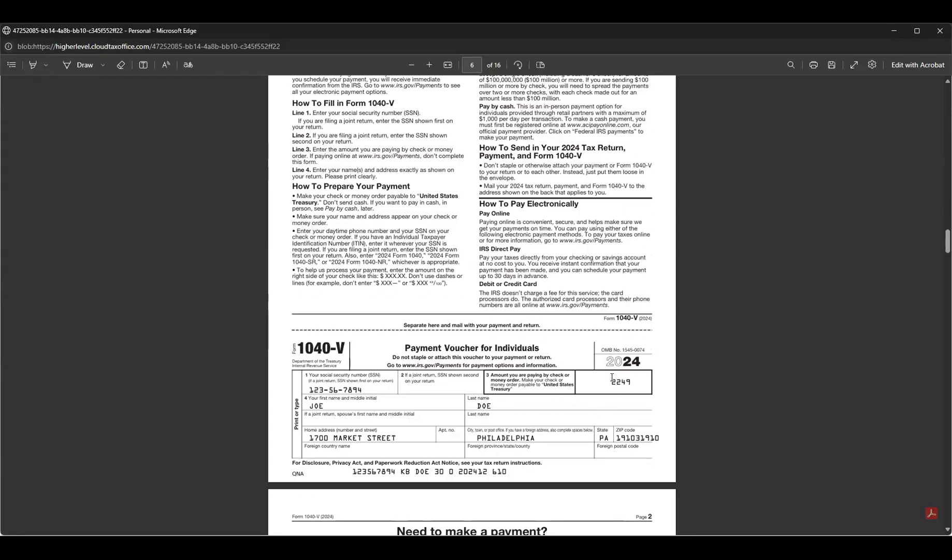
scroll(604, 376, down, 7)
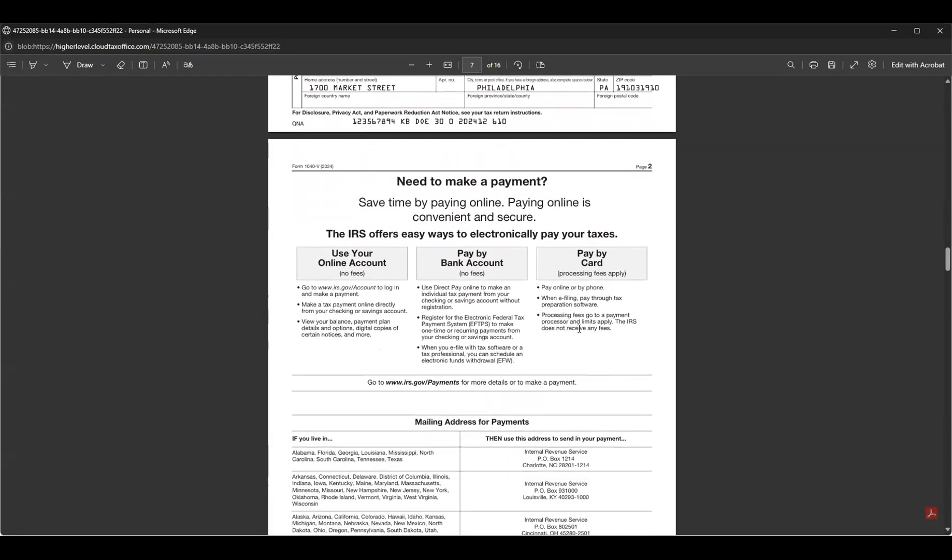
scroll(504, 299, down, 1)
scroll(505, 299, down, 2)
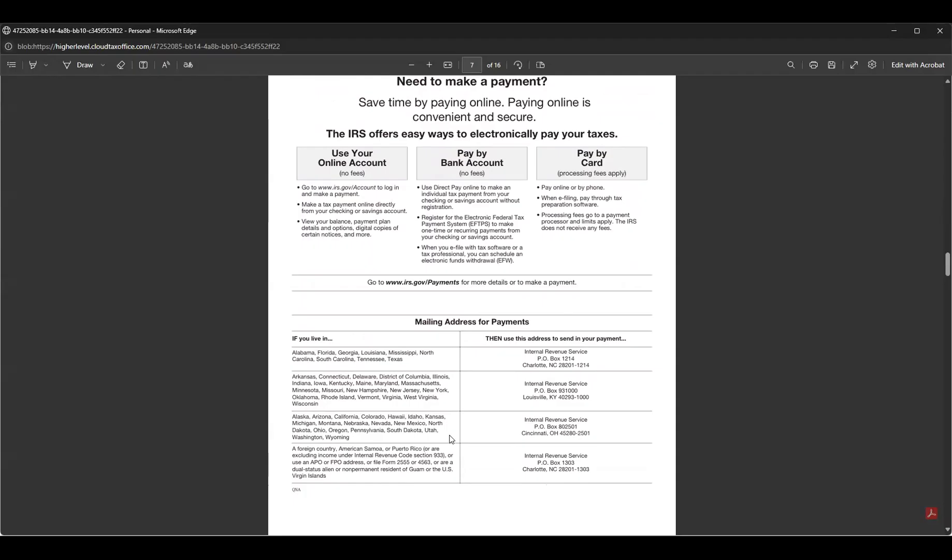
Step: Check the Form 1040 pages and the Form 8880 retirement savings credit page in the printed return
scroll(319, 377, down, 10)
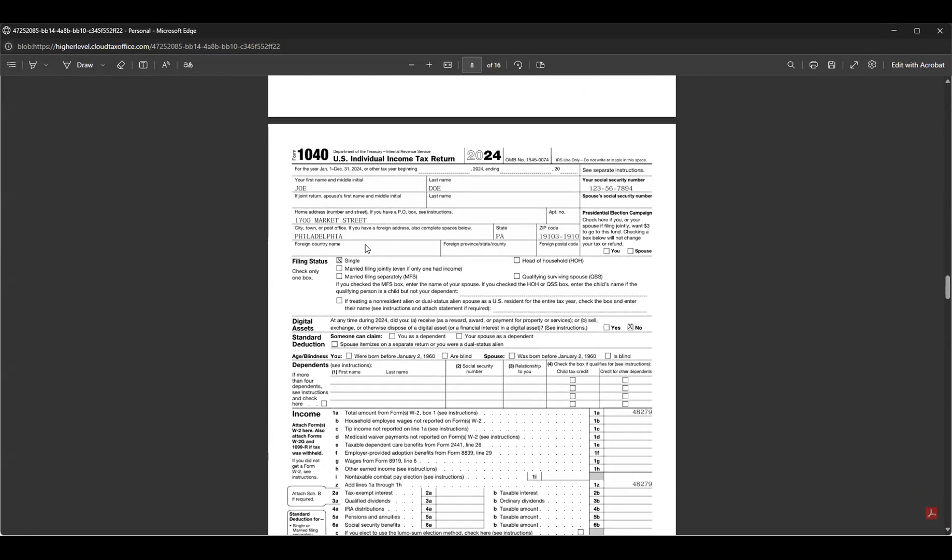
scroll(365, 248, down, 10)
scroll(431, 348, down, 5)
scroll(445, 359, down, 1)
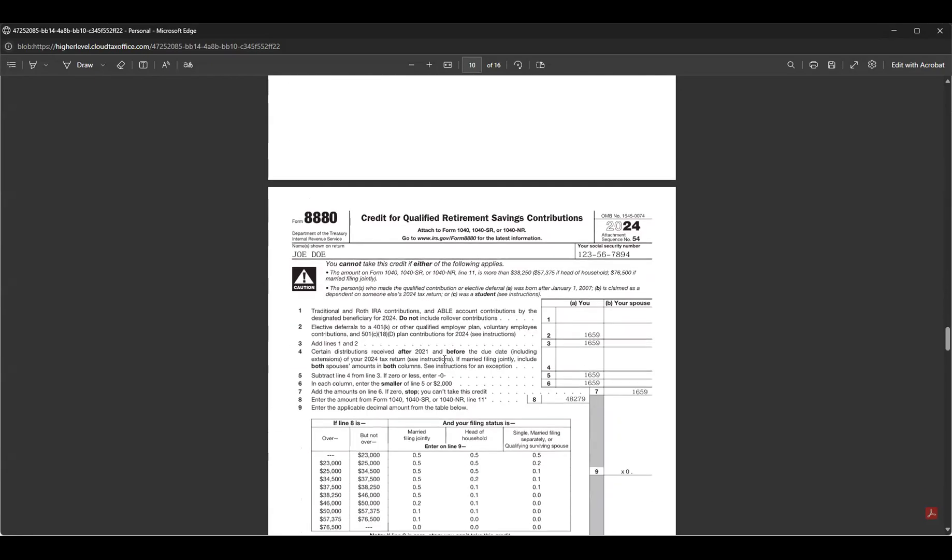
Step: Examine Form 9465 in the printed return, checking the amounts owed, monthly payment, payment date and Part II answers
scroll(379, 270, down, 8)
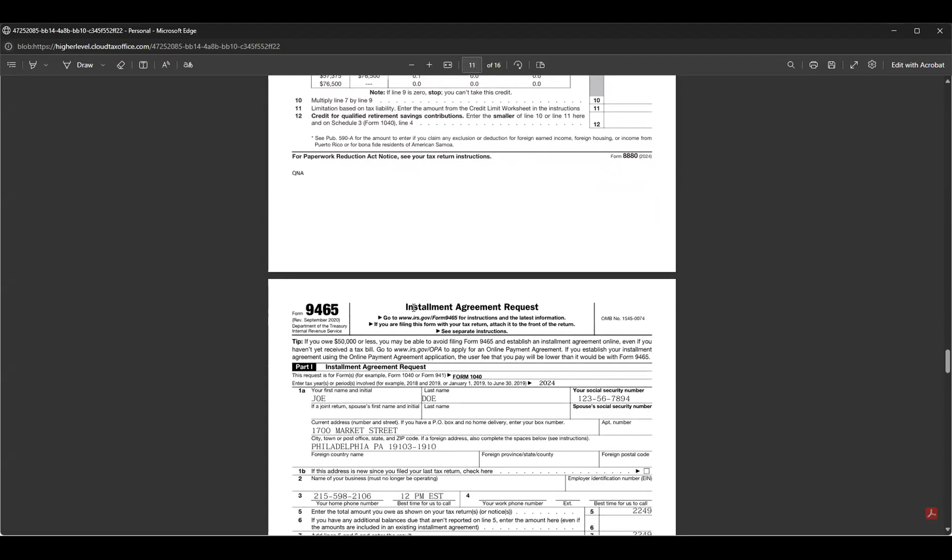
scroll(415, 309, down, 2)
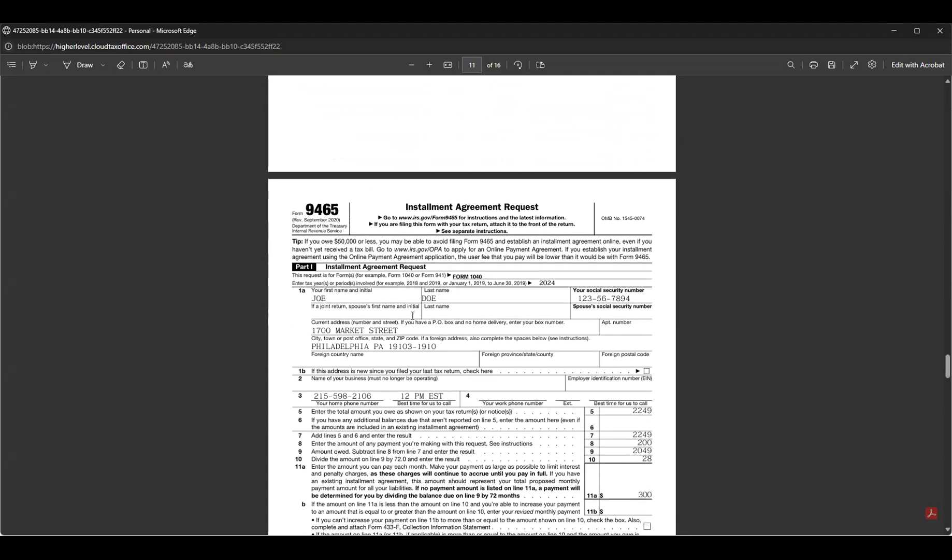
scroll(413, 314, down, 1)
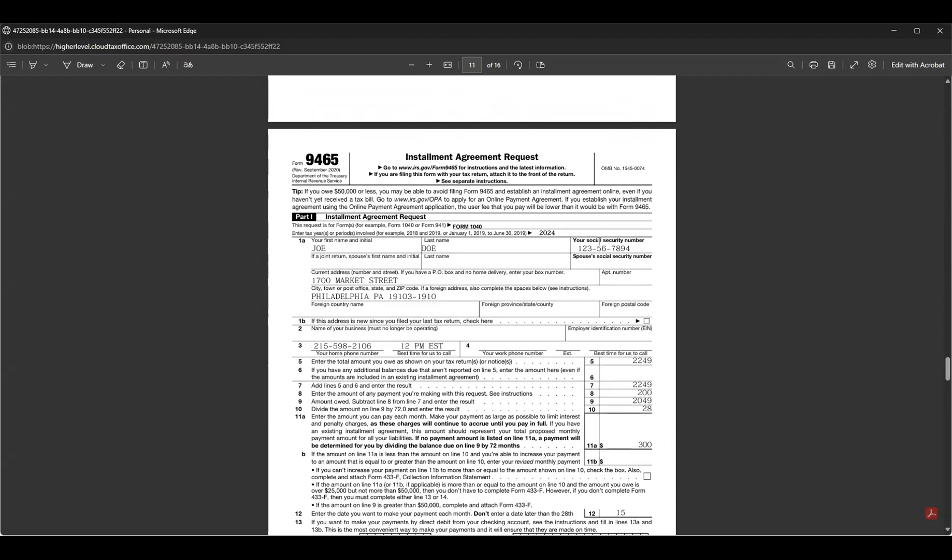
scroll(577, 302, down, 1)
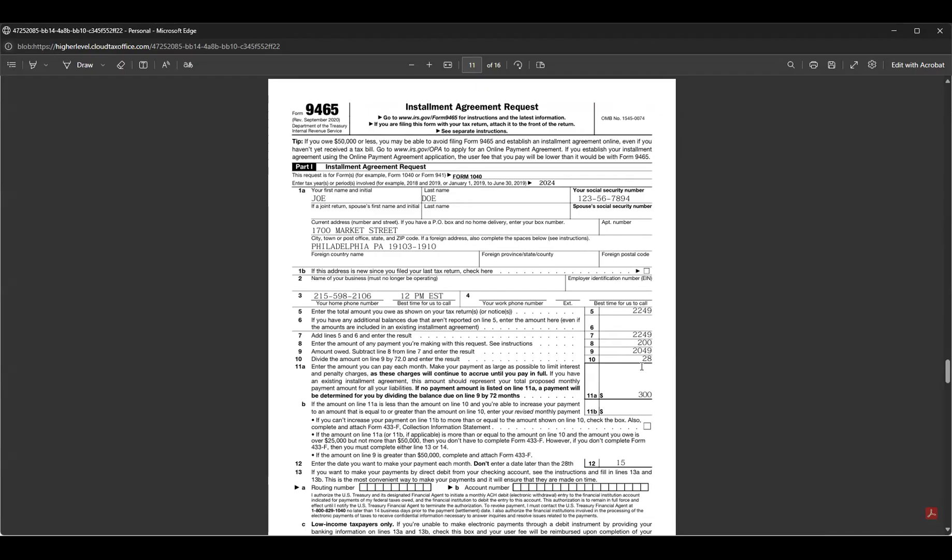
scroll(642, 366, down, 1)
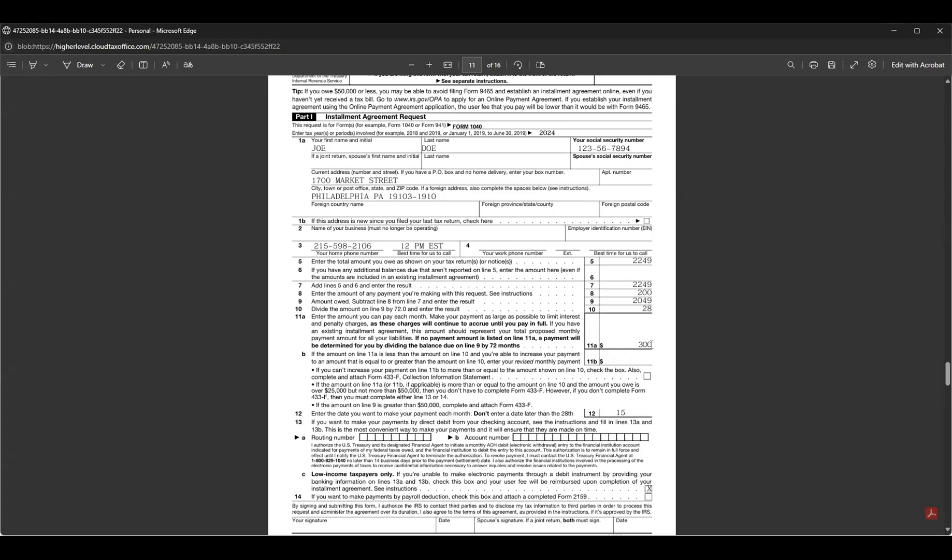
scroll(648, 342, down, 6)
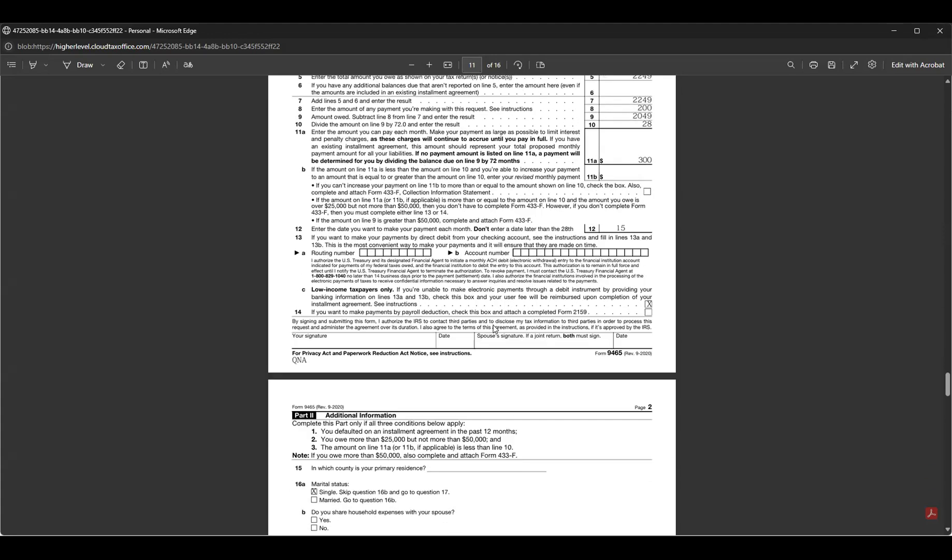
scroll(422, 368, down, 9)
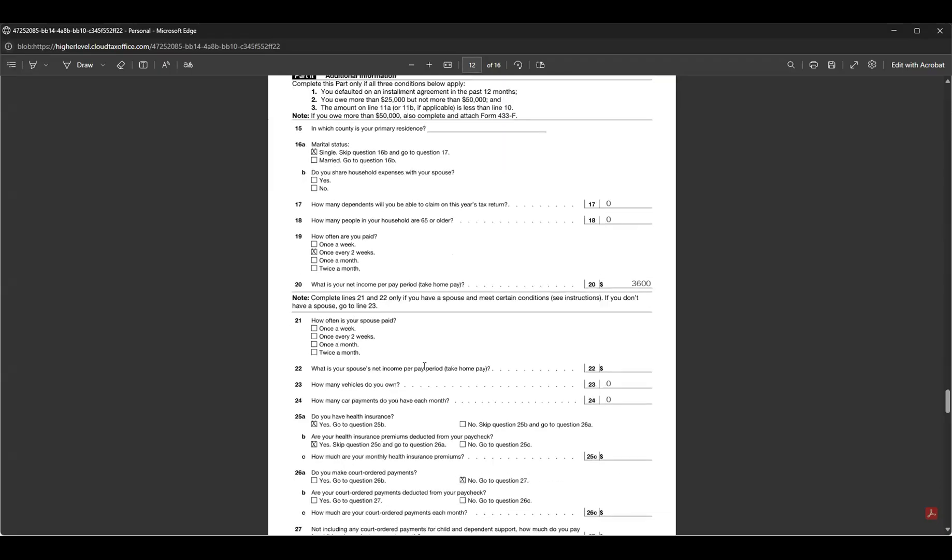
Step: Look through the Form 8880 instructions, the Pennsylvania PA-40 return and the PA-40 V payment voucher
scroll(424, 367, down, 10)
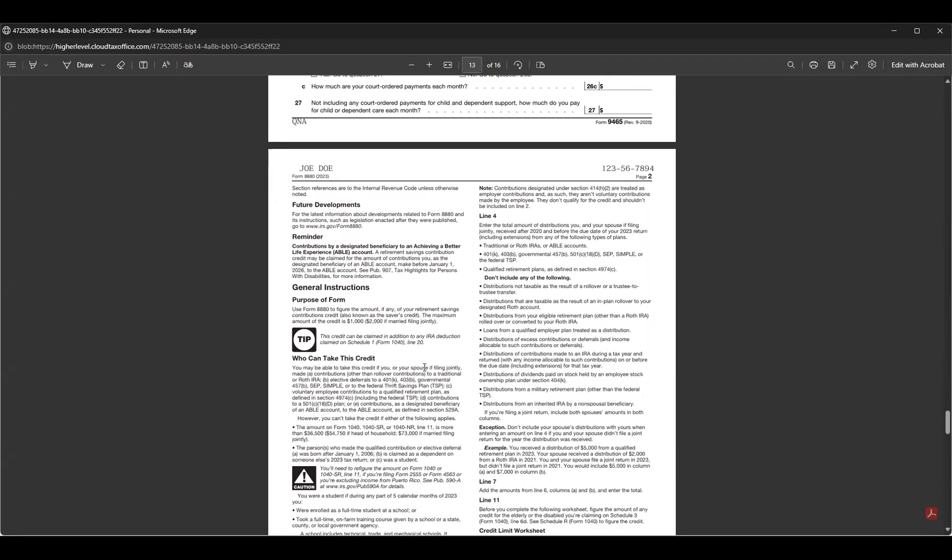
scroll(424, 371, down, 17)
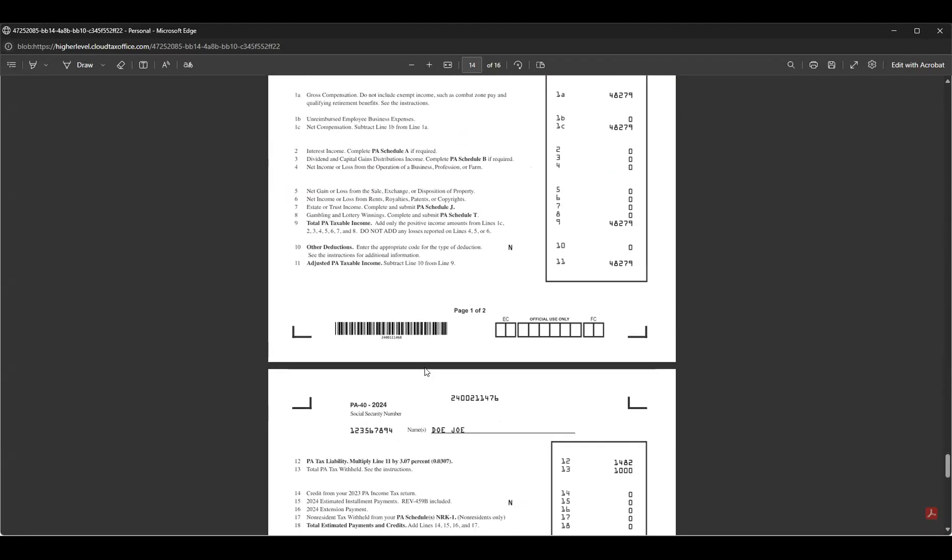
scroll(426, 370, down, 16)
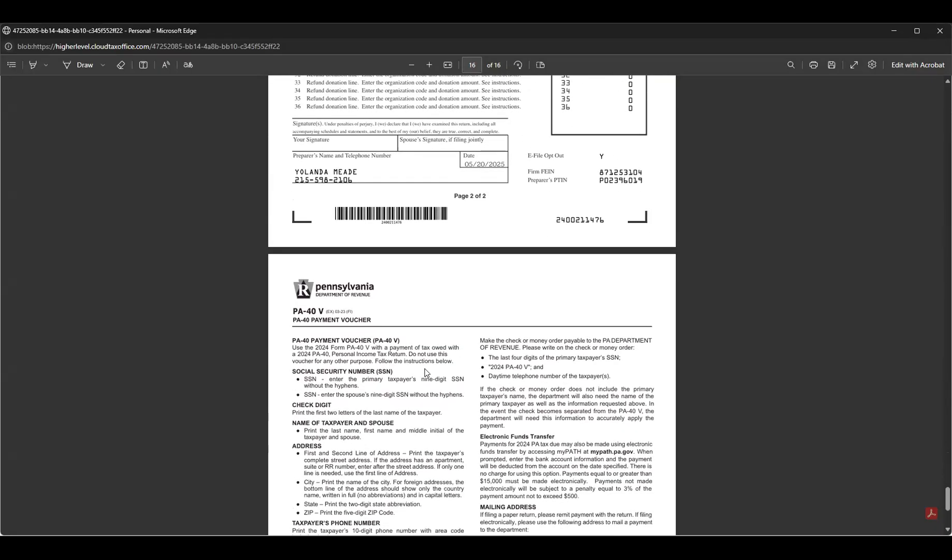